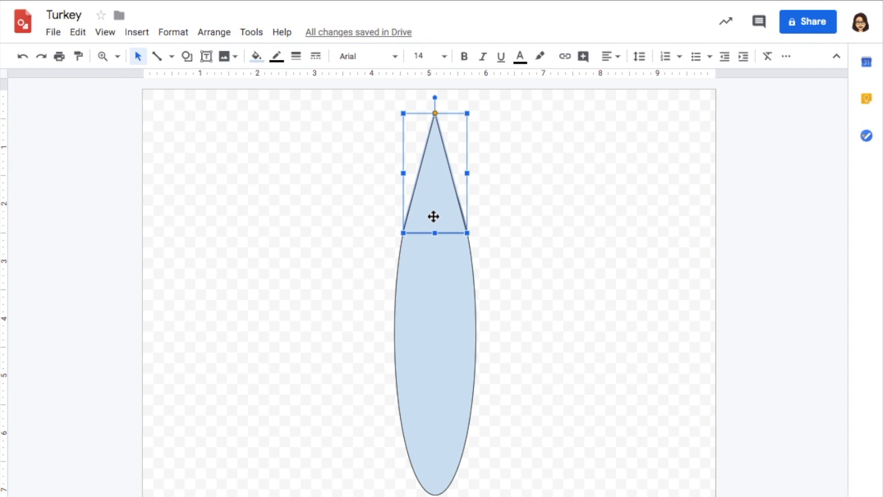
# - Send the triangle behind the oval and group the two shapes into one feather
pyautogui.hotkey('ctrl', 'Down')
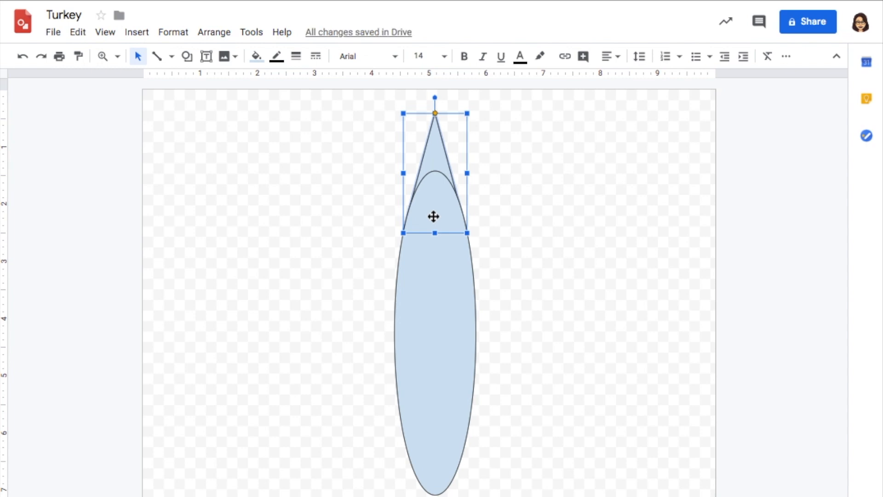
pyautogui.click(382, 159)
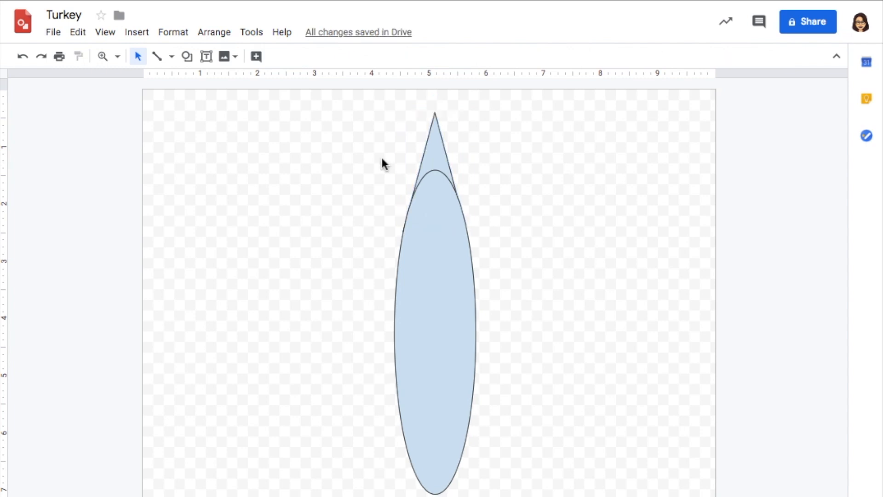
pyautogui.moveTo(382, 157); pyautogui.dragTo(505, 325)
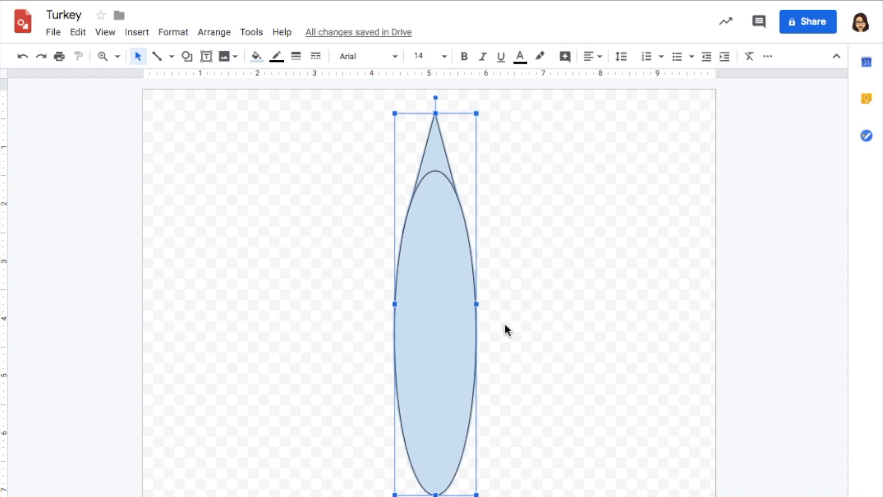
pyautogui.hotkey('ctrl', 'alt', 'g')
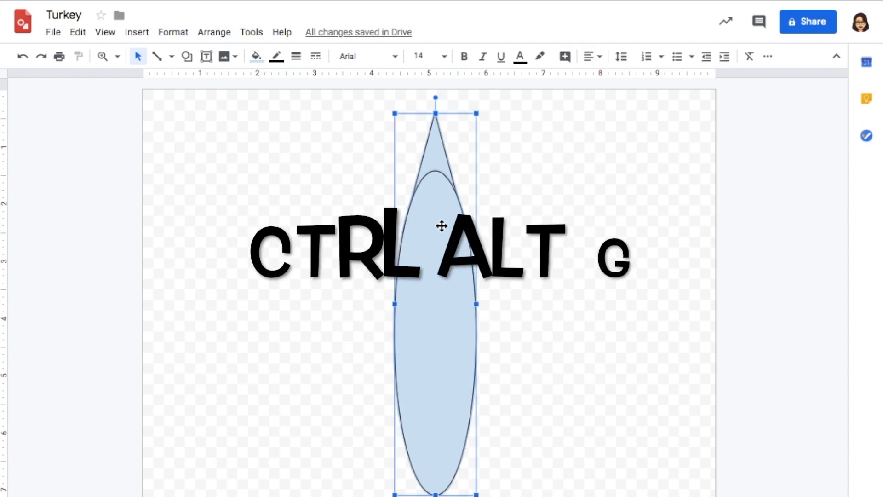
# - Fill the feather group with the light yellow radial gradient and make its outline transparent
pyautogui.click(259, 58)
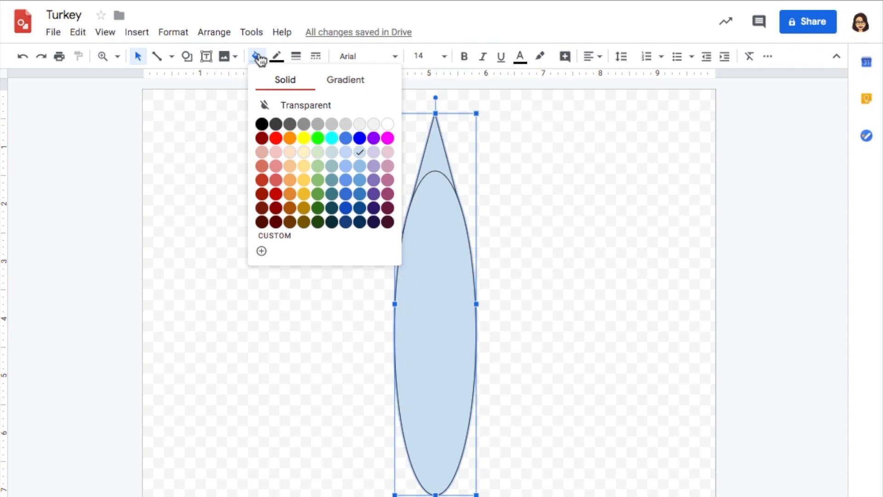
pyautogui.click(352, 87)
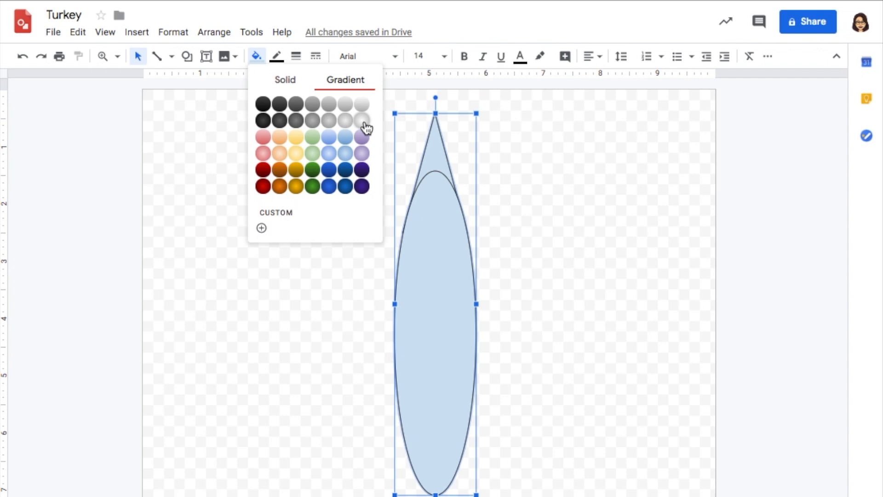
pyautogui.click(296, 154)
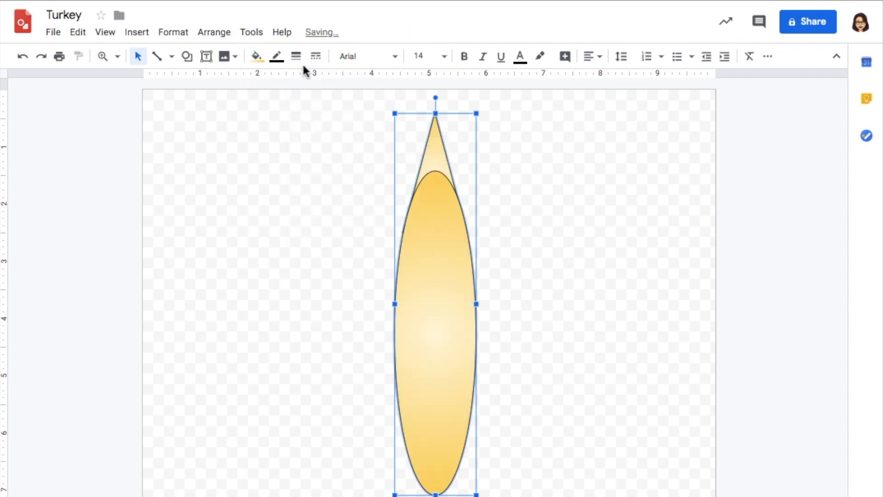
pyautogui.click(277, 56)
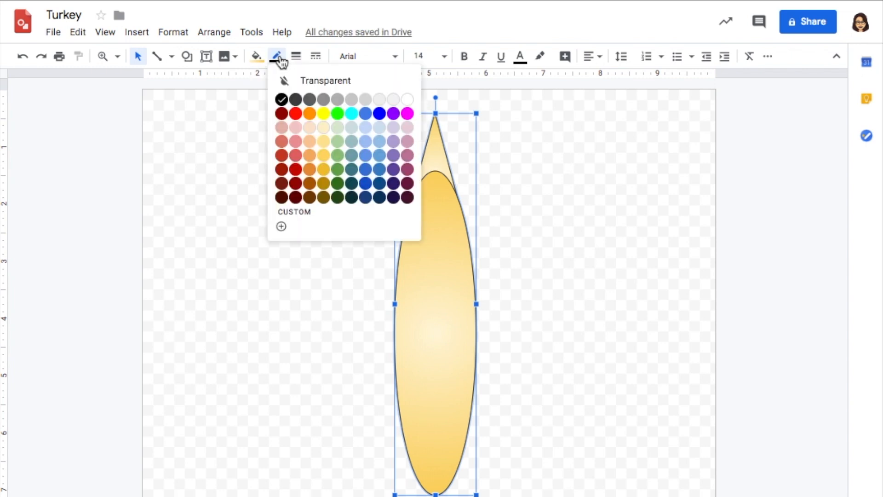
pyautogui.click(307, 83)
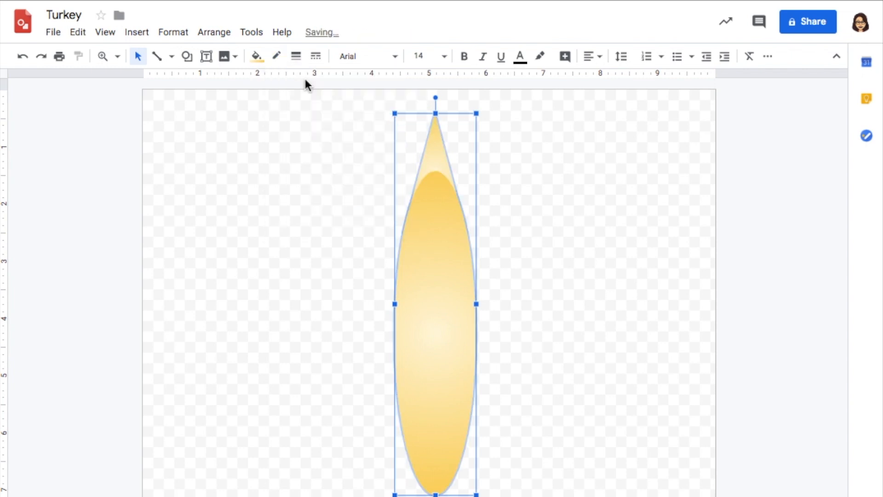
pyautogui.click(275, 135)
# - Shrink the feather to about 0.98 in wide and 4.31 in tall and move it to the middle of the page
pyautogui.click(467, 353)
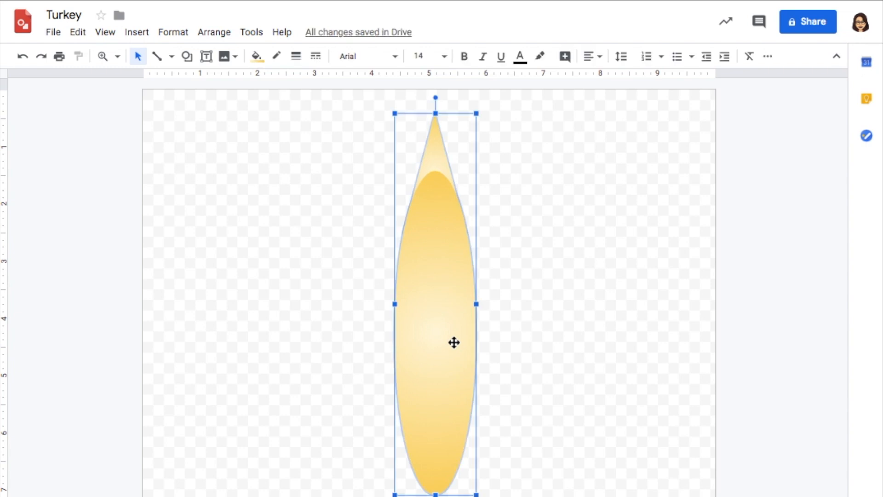
pyautogui.moveTo(478, 306); pyautogui.dragTo(450, 305)
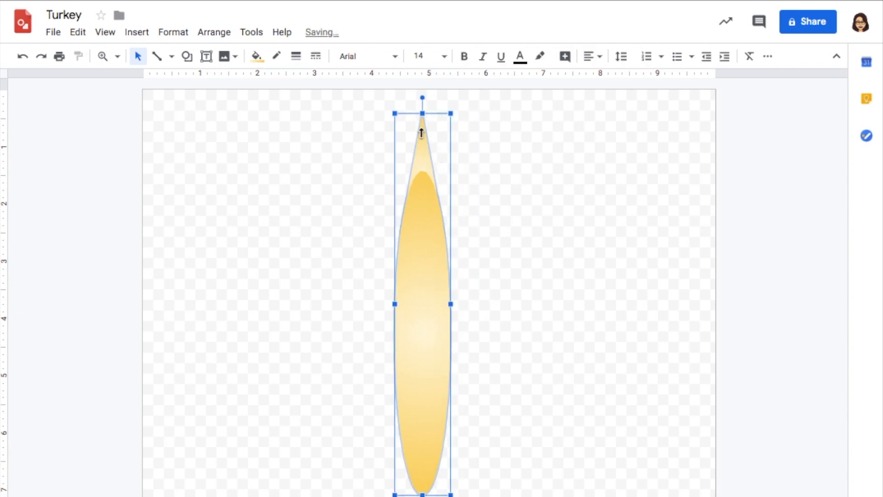
pyautogui.moveTo(421, 113); pyautogui.dragTo(421, 248)
pyautogui.moveTo(420, 296); pyautogui.dragTo(438, 280)
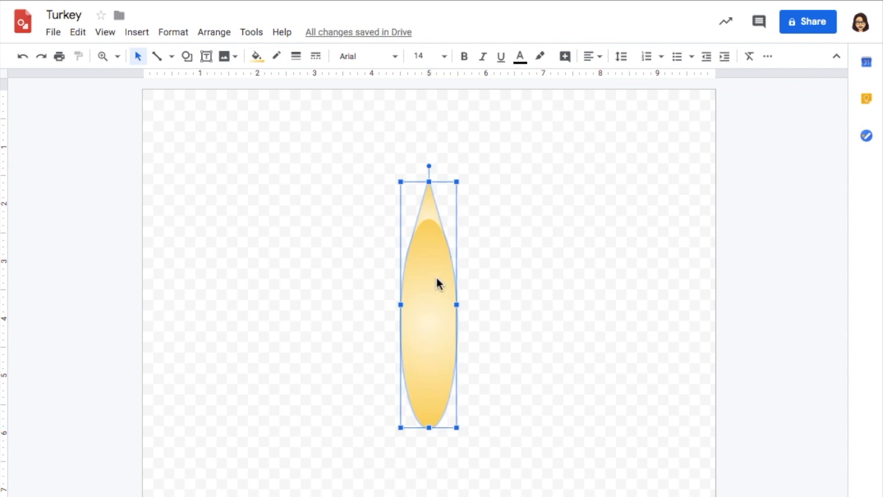
# - Duplicate the feather, rotate the copy to 15 degrees, and place it beside the original with their bases together
pyautogui.hotkey('ctrl', 'd')
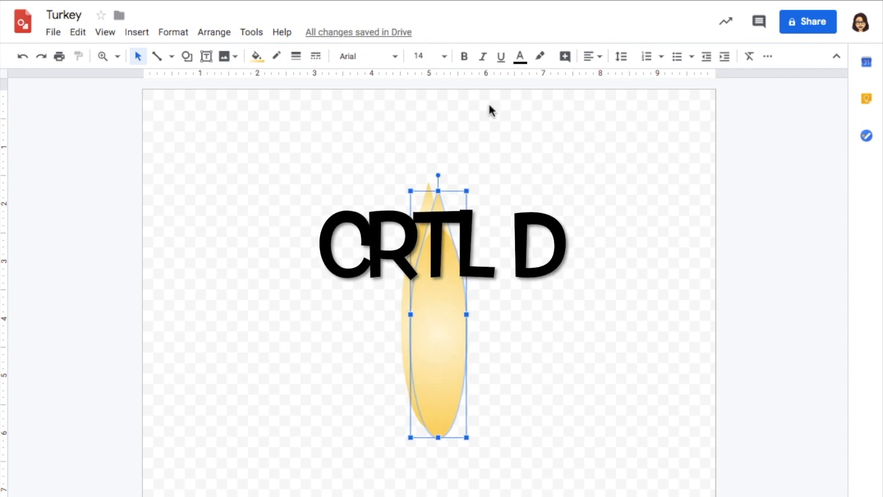
pyautogui.click(773, 63)
pyautogui.click(764, 80)
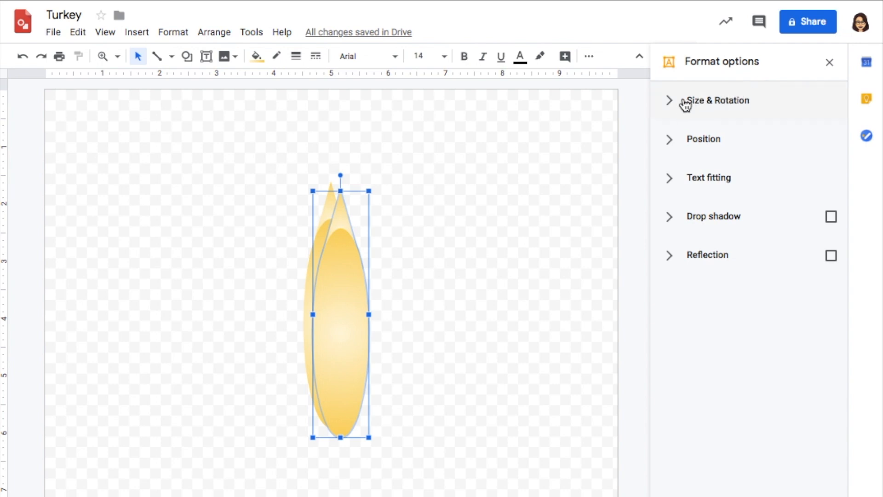
pyautogui.click(669, 105)
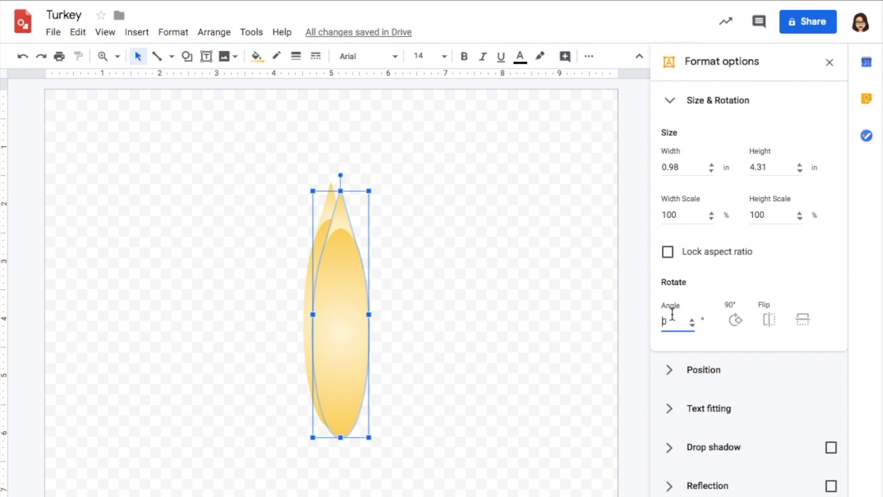
pyautogui.write('15')
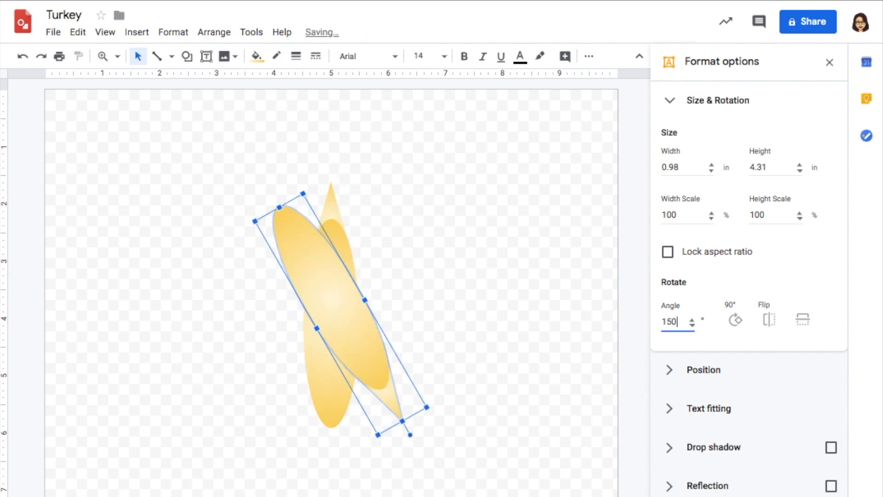
pyautogui.press('BackSpace')
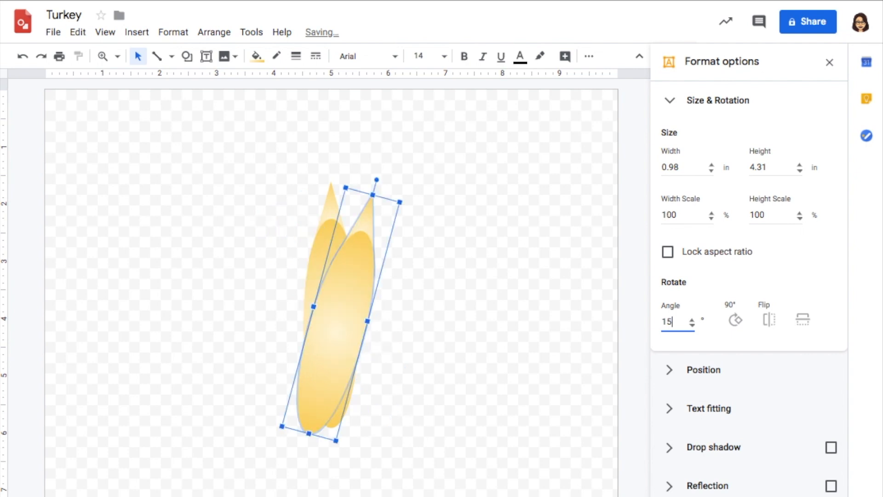
pyautogui.moveTo(345, 343); pyautogui.dragTo(364, 348)
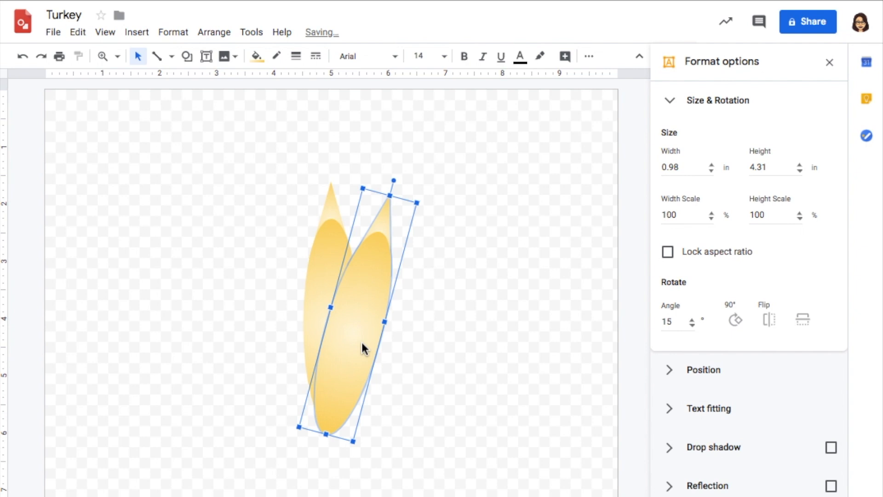
# - Duplicate the 15-degree feather, rotate the copy to 30 degrees, and move it into place as the third feather of the fan
pyautogui.hotkey('ctrl', 'd')
pyautogui.doubleClick(674, 321)
pyautogui.write('30')
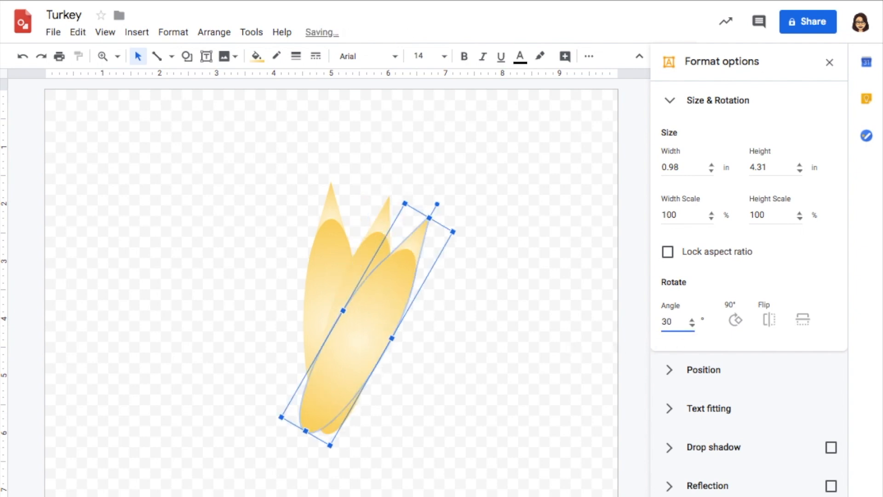
pyautogui.moveTo(373, 321); pyautogui.dragTo(416, 437)
# - Complete the right half of the fan with duplicated feathers rotated to 45, 60, 75 and 90 degrees, bases together
pyautogui.doubleClick(674, 321)
pyautogui.write('45')
pyautogui.hotkey('ctrl', 'd')
pyautogui.doubleClick(679, 326)
pyautogui.write('60')
pyautogui.hotkey('ctrl', 'd')
pyautogui.doubleClick(680, 326)
pyautogui.write('75')
pyautogui.hotkey('ctrl', 'd')
pyautogui.doubleClick(679, 323)
pyautogui.write('90')
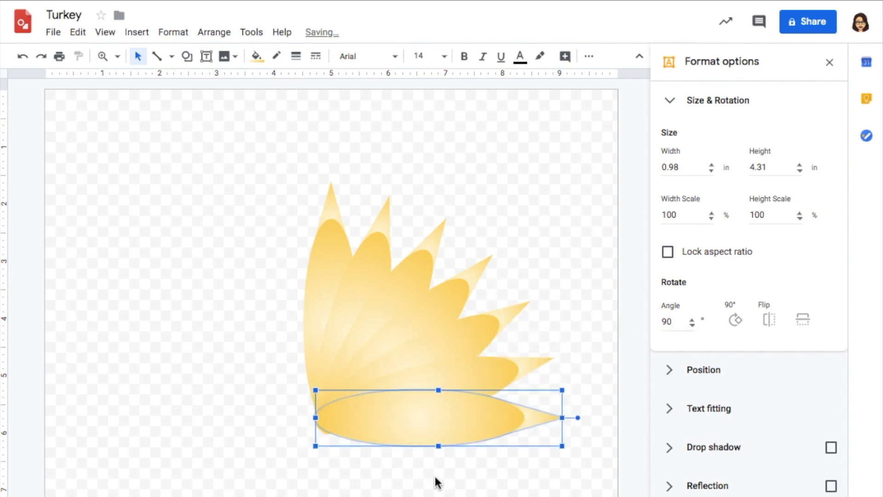
# - Duplicate the whole half fan, mirror the copy horizontally, and align it with the original as the fan's left half
pyautogui.moveTo(296, 128); pyautogui.dragTo(565, 450)
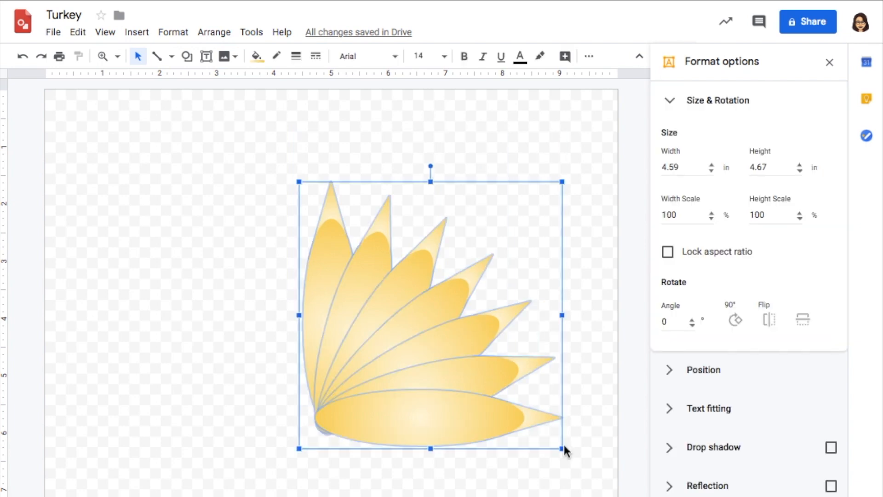
pyautogui.hotkey('ctrl', 'd')
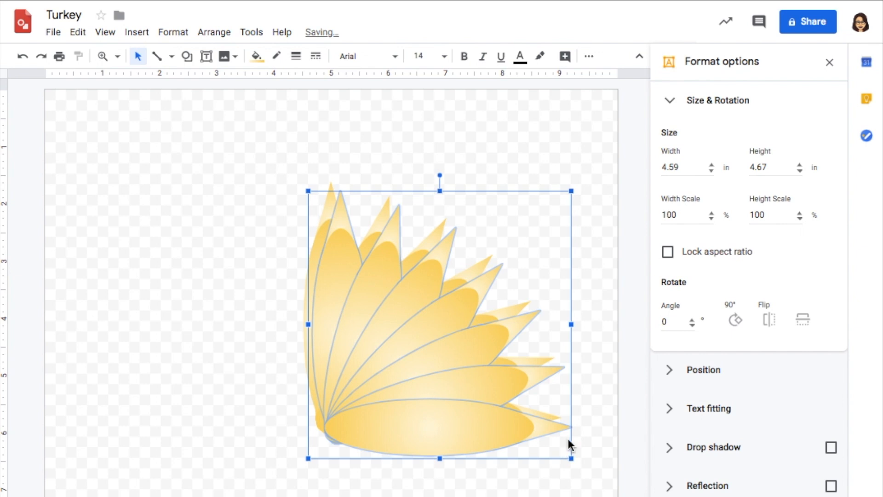
pyautogui.moveTo(572, 323); pyautogui.dragTo(43, 322)
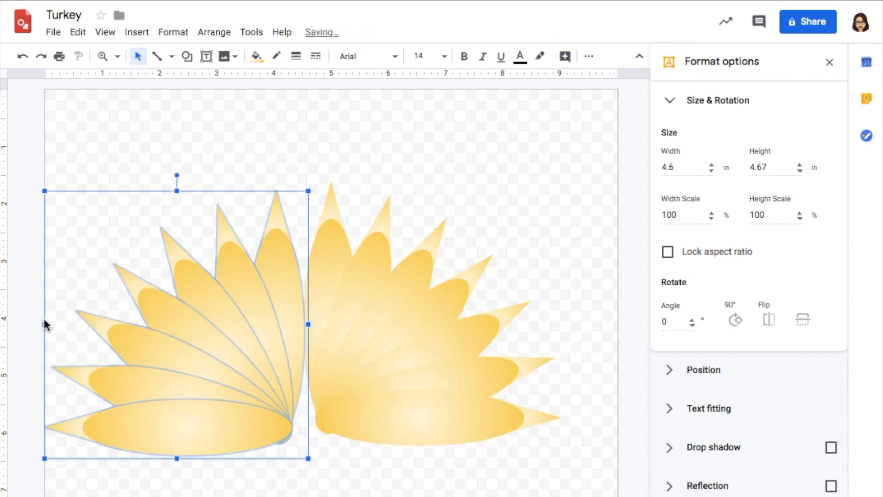
pyautogui.moveTo(298, 305); pyautogui.dragTo(323, 289)
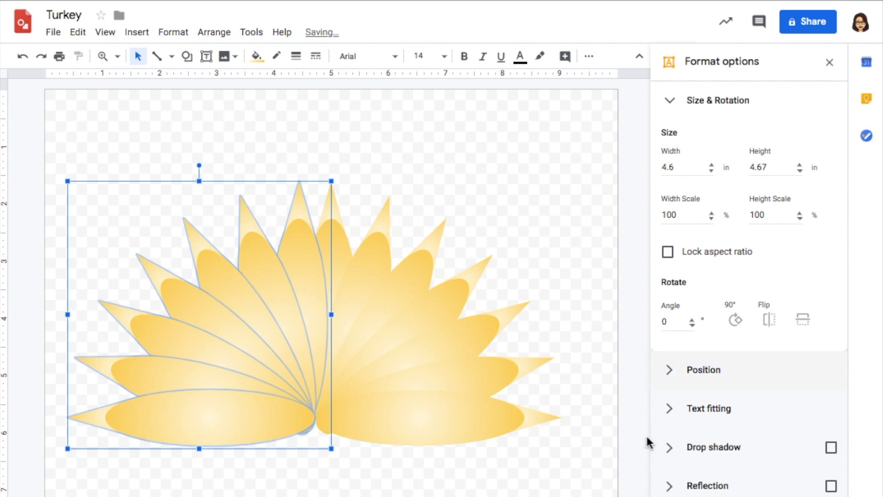
pyautogui.click(598, 468)
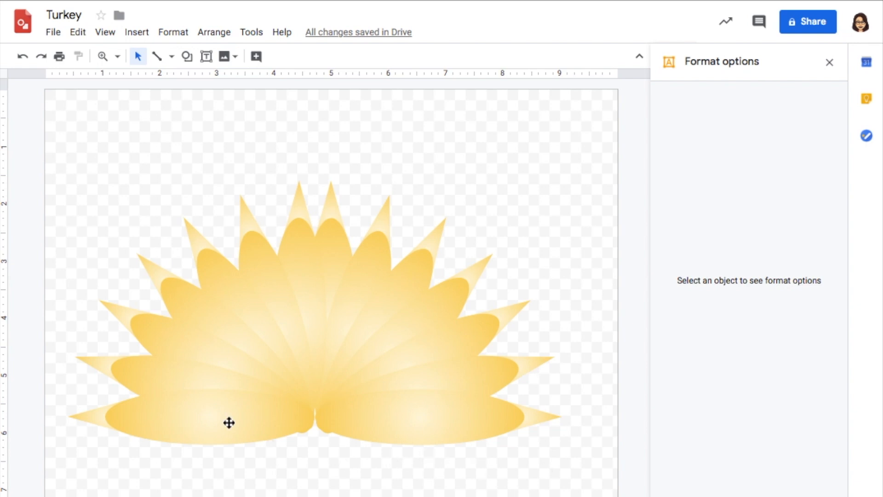
# - Recolour the lowest left feather with the light red radial gradient and the third from the bottom with light orange
pyautogui.click(121, 417)
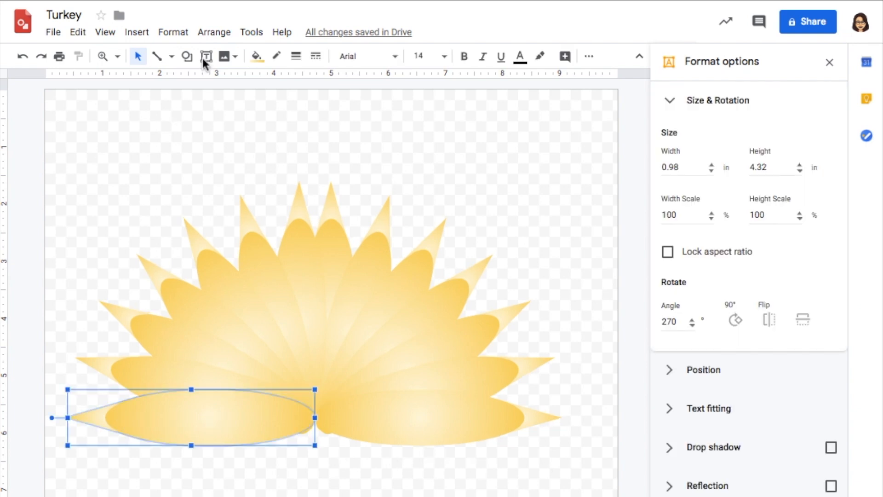
pyautogui.click(256, 56)
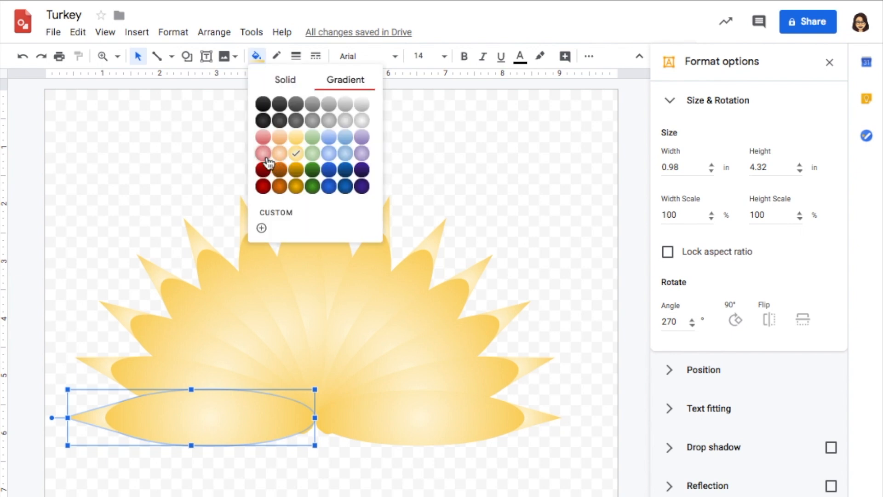
pyautogui.click(265, 156)
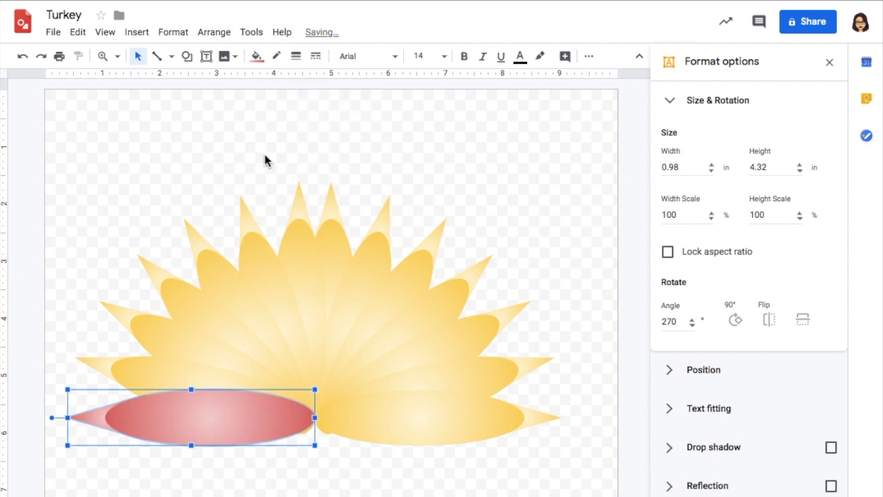
pyautogui.click(164, 330)
pyautogui.click(258, 61)
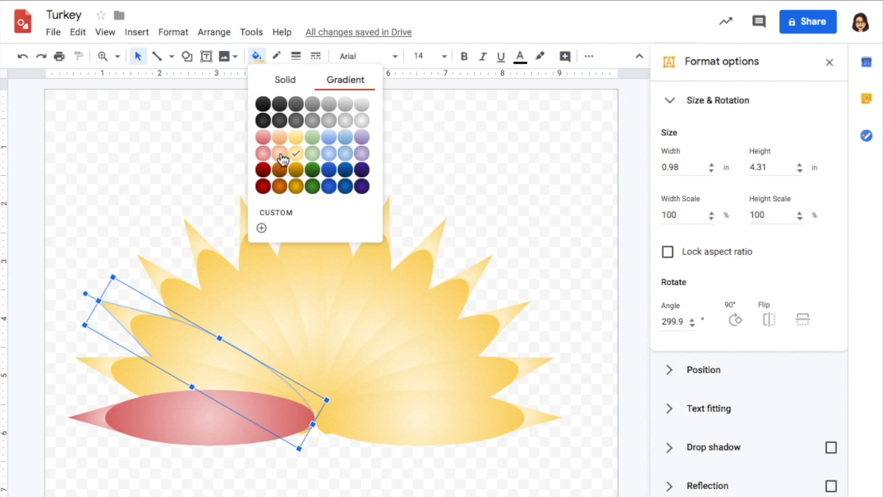
pyautogui.click(279, 153)
# - Fill the left half's fifth feather from the bottom with the light red radial gradient and its upright feather with light orange
pyautogui.click(230, 294)
pyautogui.click(257, 56)
pyautogui.click(262, 156)
pyautogui.click(299, 257)
pyautogui.click(256, 57)
pyautogui.click(280, 154)
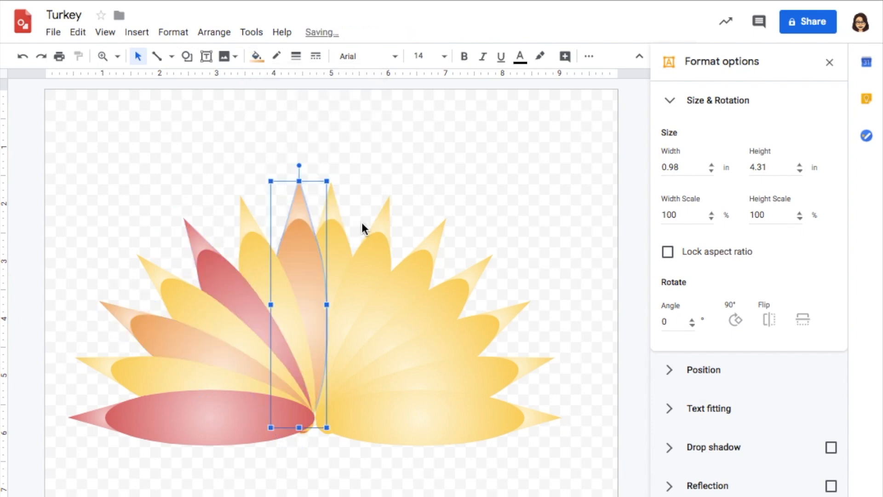
# - In the right half, fill the 15- and 75-degree feathers with the light red radial gradient and the 45-degree feather with light orange
pyautogui.click(371, 257)
pyautogui.click(257, 57)
pyautogui.click(262, 154)
pyautogui.click(449, 297)
pyautogui.click(257, 56)
pyautogui.click(280, 154)
pyautogui.click(483, 368)
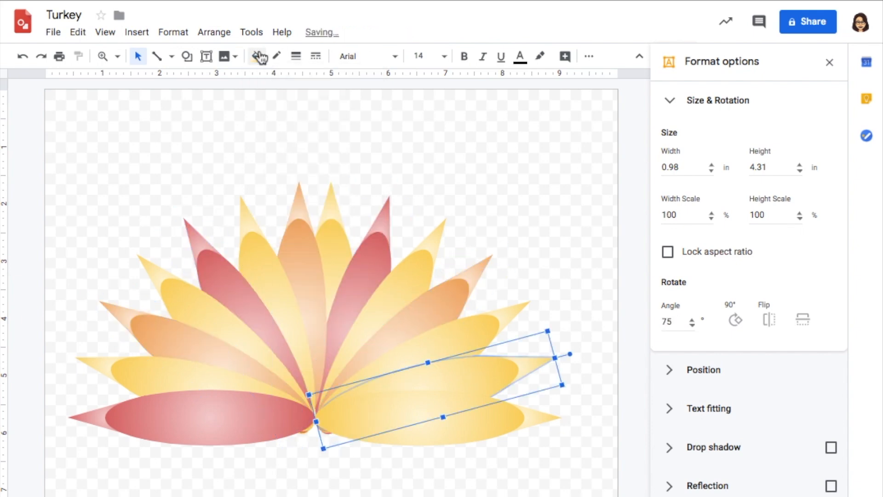
pyautogui.click(257, 57)
pyautogui.click(262, 156)
pyautogui.click(586, 269)
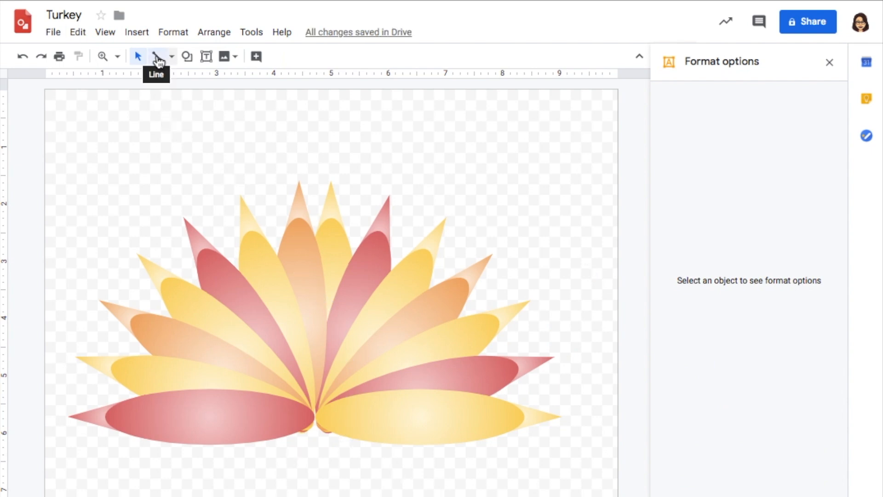
# - Draw a closed curved turkey body with the Curve tool, about 2 in wide and 4 in high, in front of the feather fan's centre
pyautogui.click(172, 57)
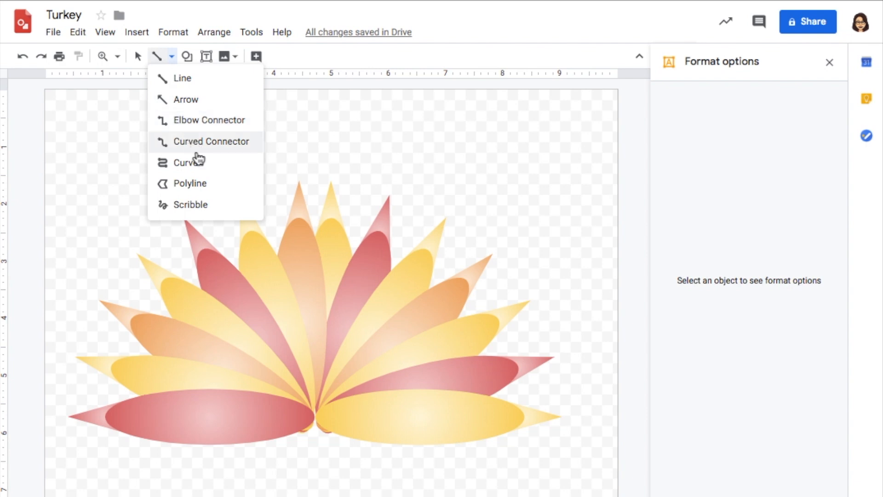
pyautogui.click(200, 167)
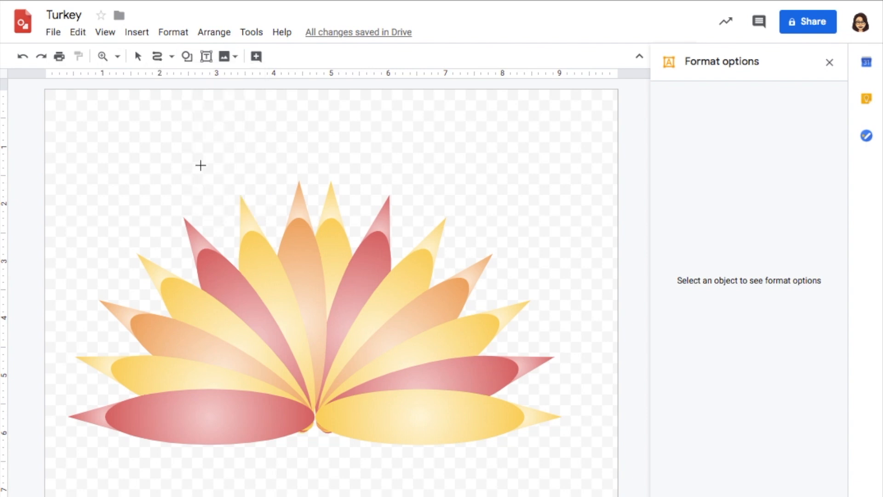
pyautogui.click(304, 261)
pyautogui.click(279, 288)
pyautogui.click(301, 327)
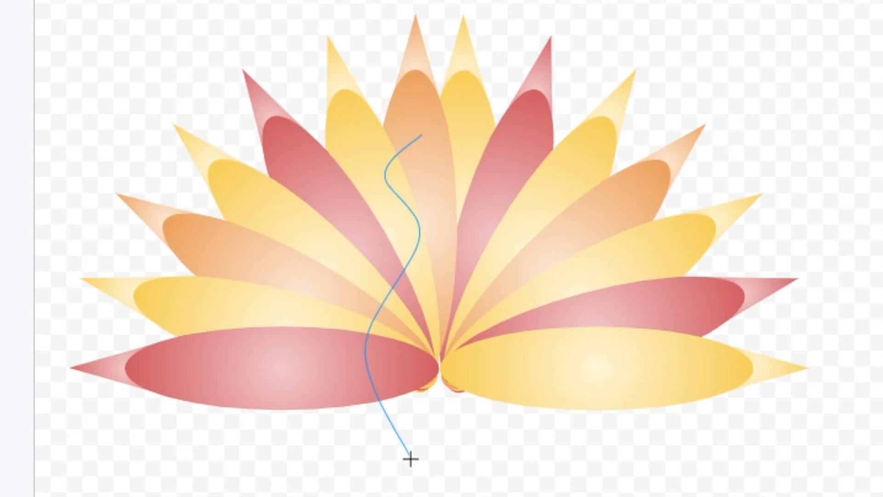
pyautogui.moveTo(496, 465)
pyautogui.mouseDown()
pyautogui.moveTo(534, 328)
pyautogui.moveTo(487, 244)
pyautogui.moveTo(463, 234)
pyautogui.moveTo(496, 153)
pyautogui.moveTo(494, 173)
pyautogui.moveTo(442, 122)
pyautogui.moveTo(422, 135)
pyautogui.mouseUp()
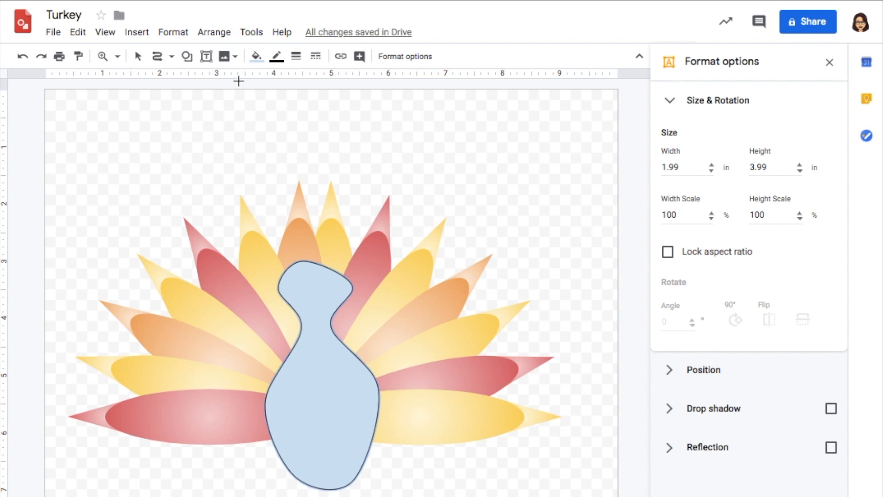
# - Start a custom radial gradient fill for the body, centred, with light yellow as the inner stop
pyautogui.click(256, 57)
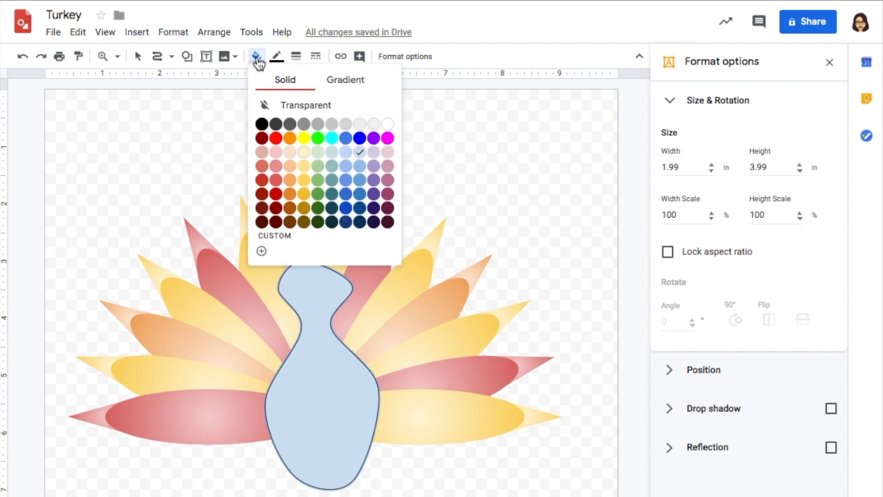
pyautogui.click(344, 82)
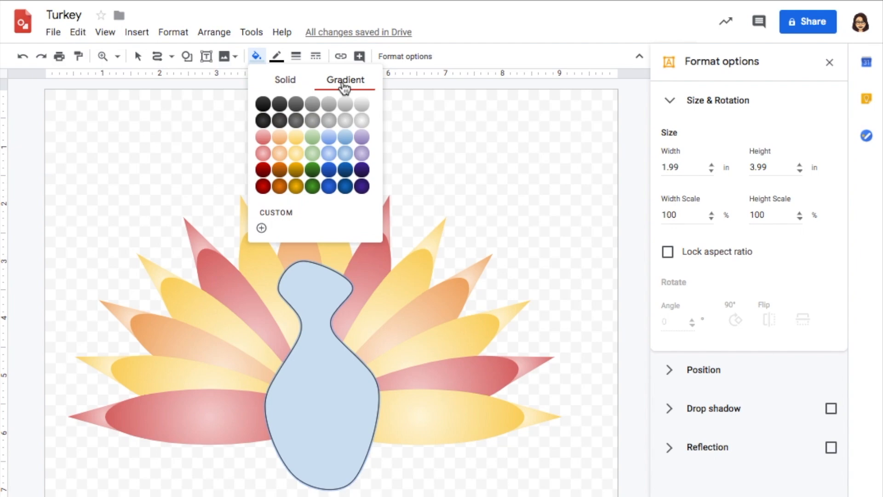
pyautogui.click(262, 229)
pyautogui.click(365, 232)
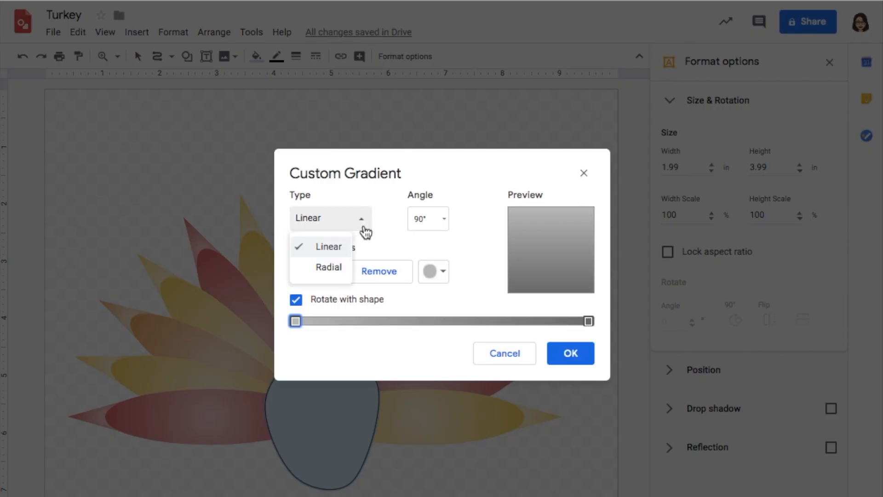
pyautogui.click(339, 269)
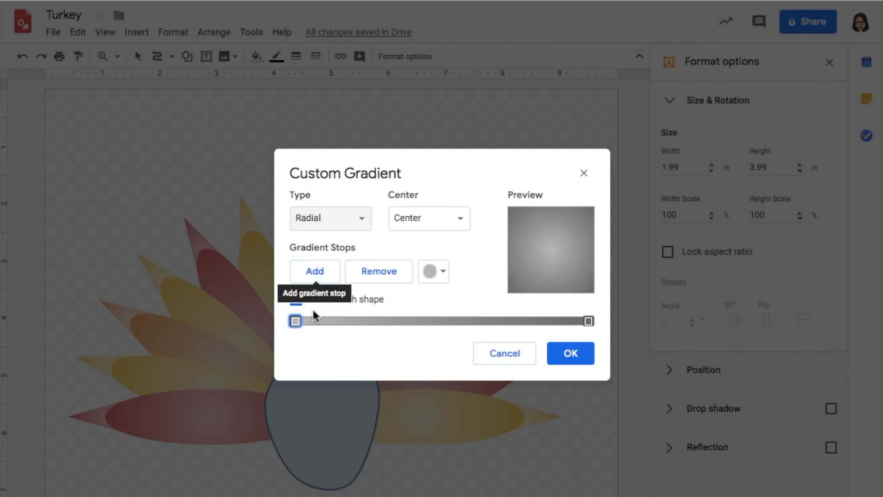
pyautogui.click(435, 275)
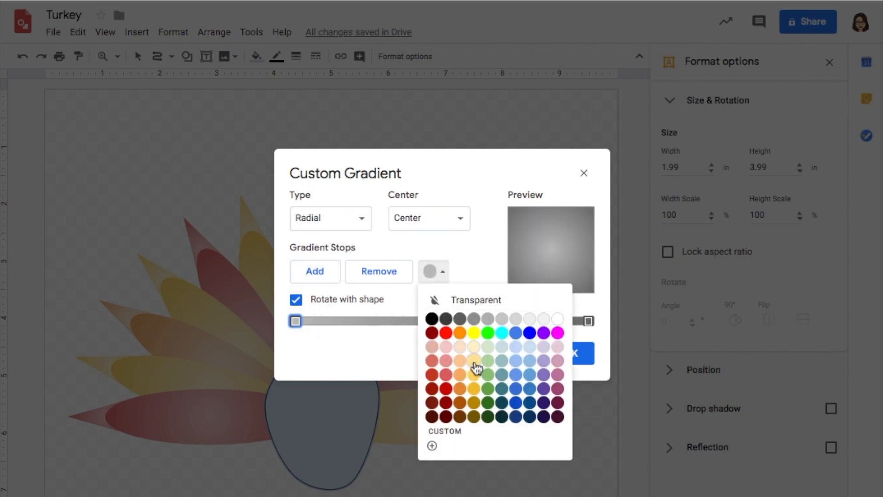
pyautogui.click(474, 361)
# - Set the gradient's outer stop to the custom brown #884401 and apply the gradient to the body
pyautogui.click(589, 321)
pyautogui.click(435, 272)
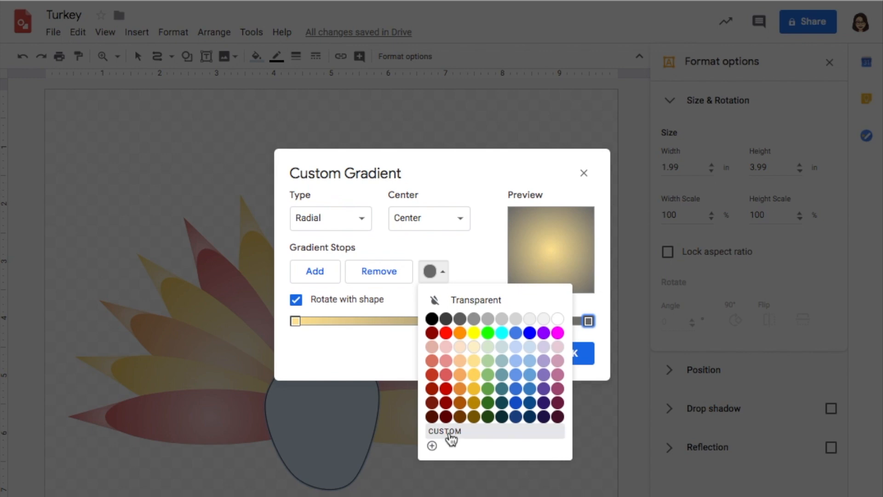
pyautogui.click(449, 437)
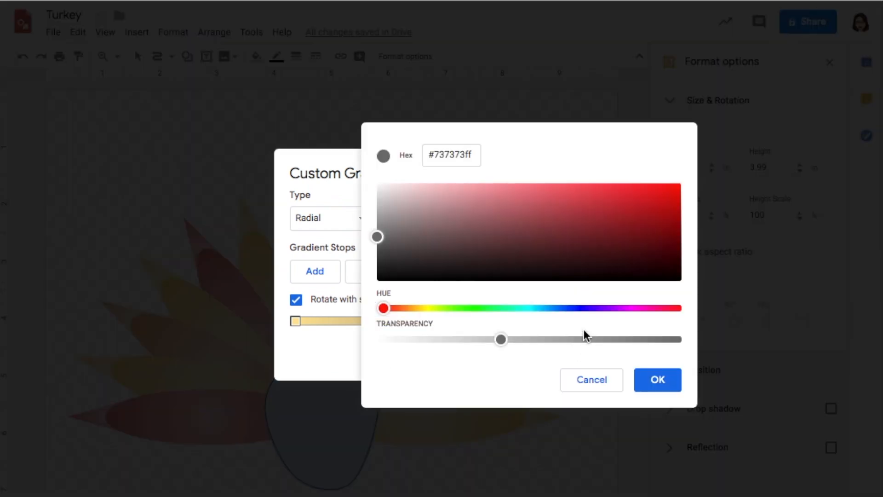
pyautogui.click(407, 308)
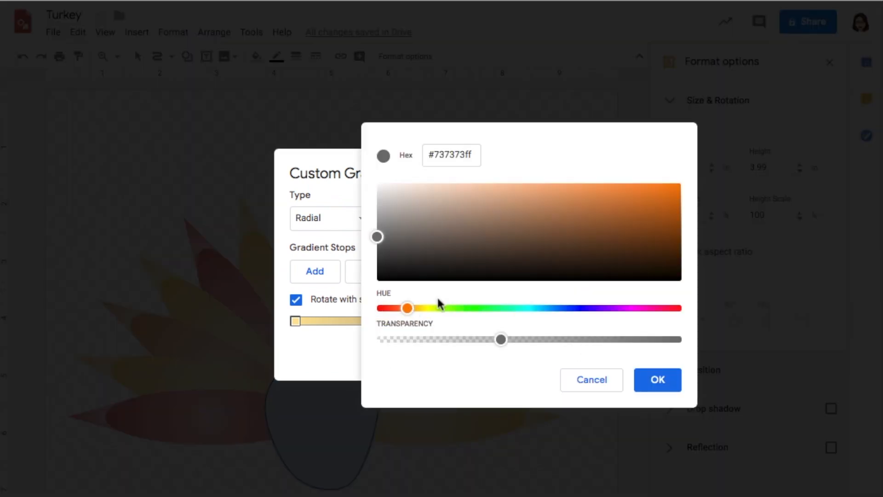
pyautogui.moveTo(411, 316); pyautogui.dragTo(423, 309)
pyautogui.click(408, 314)
pyautogui.click(662, 229)
pyautogui.moveTo(670, 236); pyautogui.dragTo(680, 229)
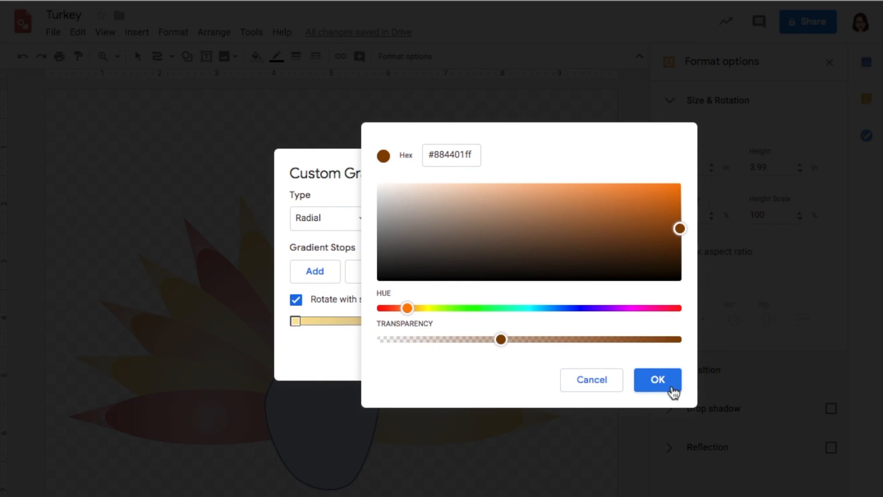
pyautogui.click(658, 380)
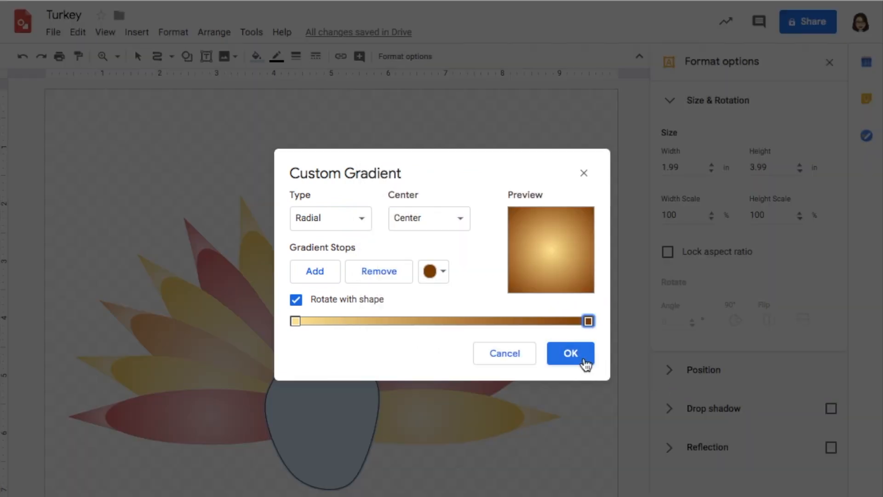
pyautogui.click(576, 357)
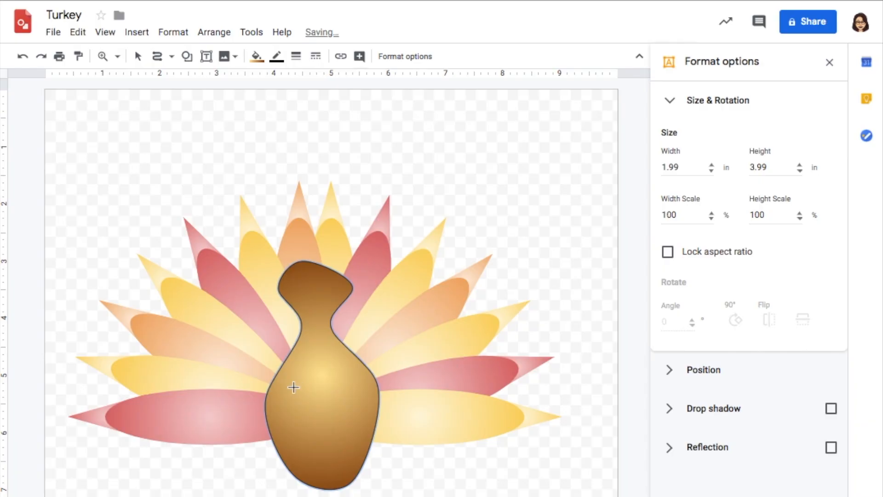
# - Make the body's outline transparent and reshape its curve points into a narrower, more symmetrical silhouette about 1.32 by 3.25 in
pyautogui.click(278, 60)
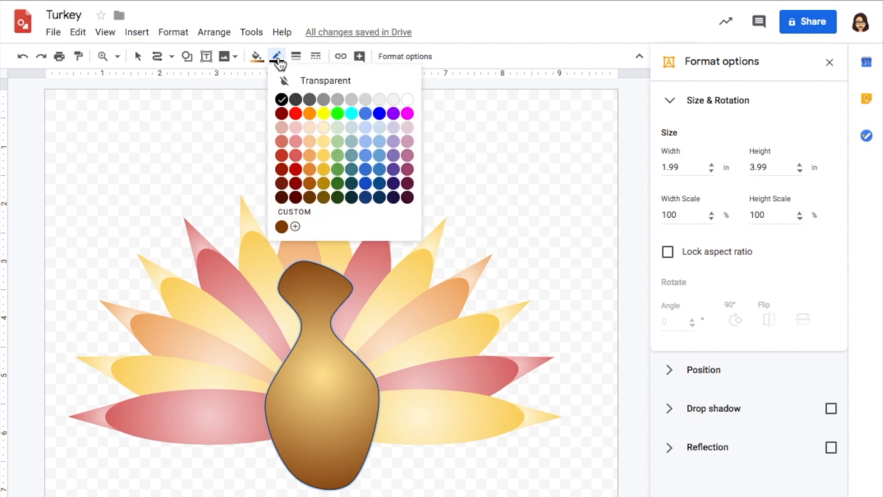
pyautogui.click(315, 83)
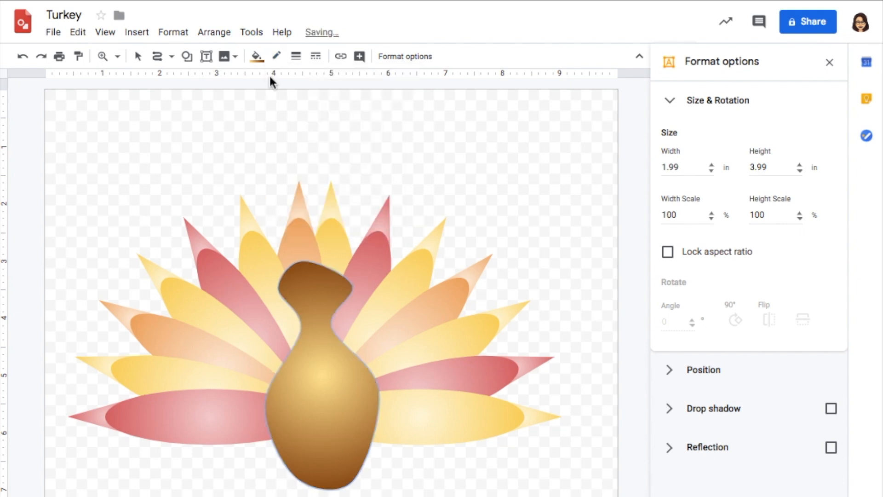
pyautogui.click(138, 57)
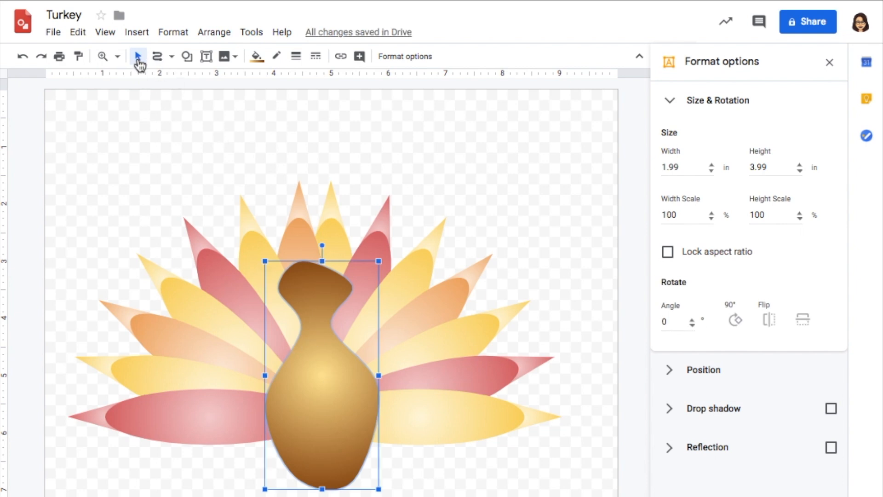
pyautogui.doubleClick(317, 353)
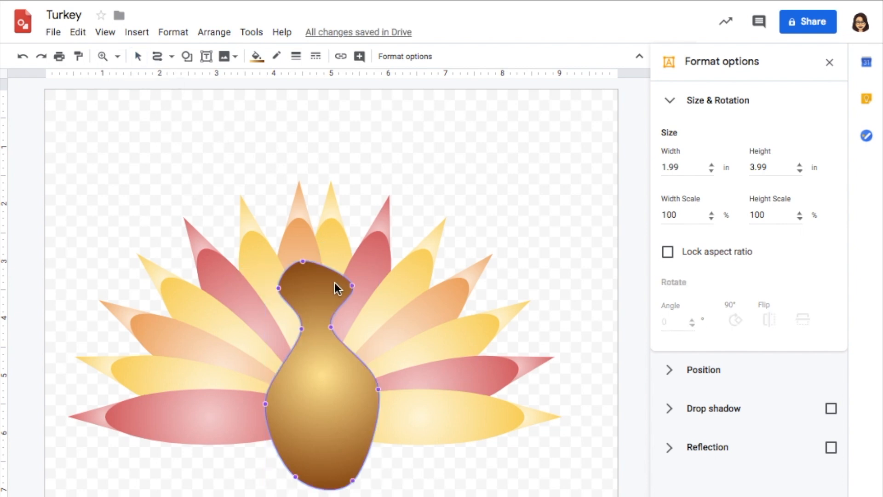
pyautogui.moveTo(305, 263); pyautogui.dragTo(317, 248)
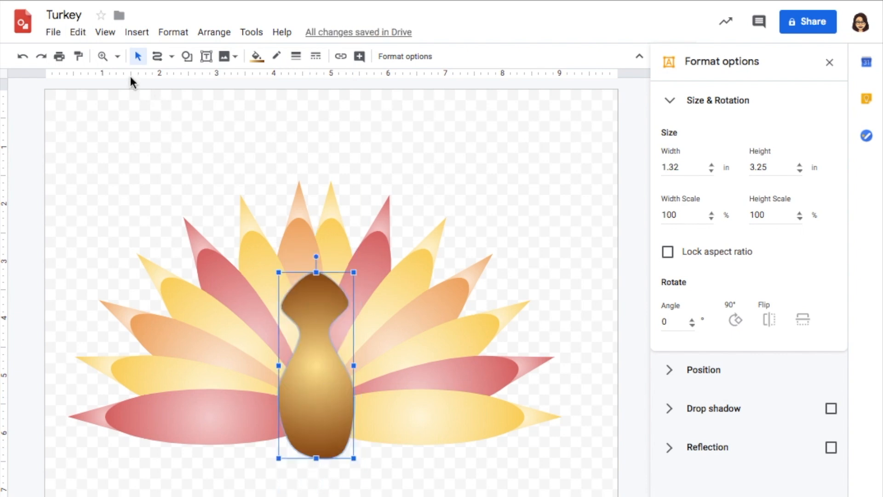
# - Draw an upright oval about 0.17 by 0.29 in on the turkey's head as the left eye and fill it white
pyautogui.click(117, 56)
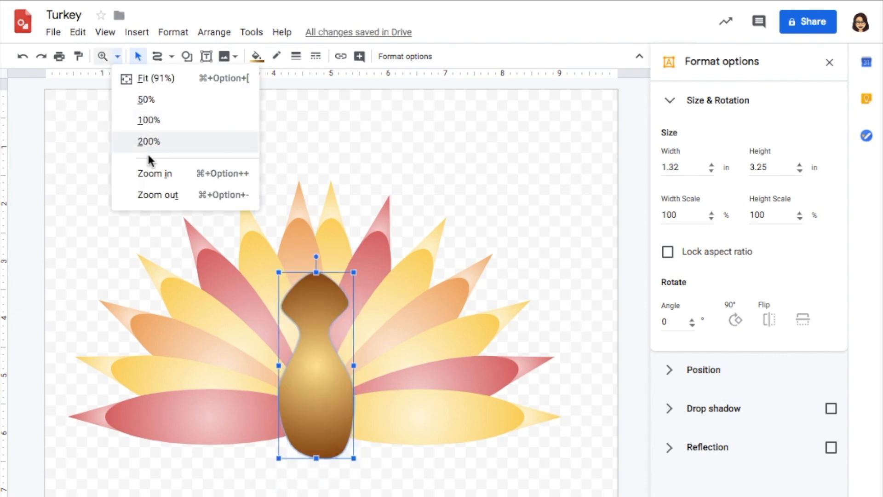
pyautogui.click(162, 177)
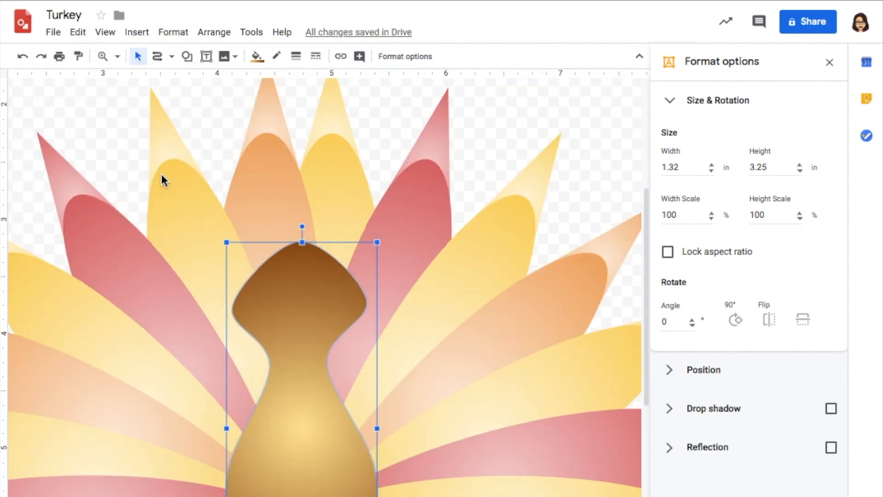
pyautogui.click(117, 56)
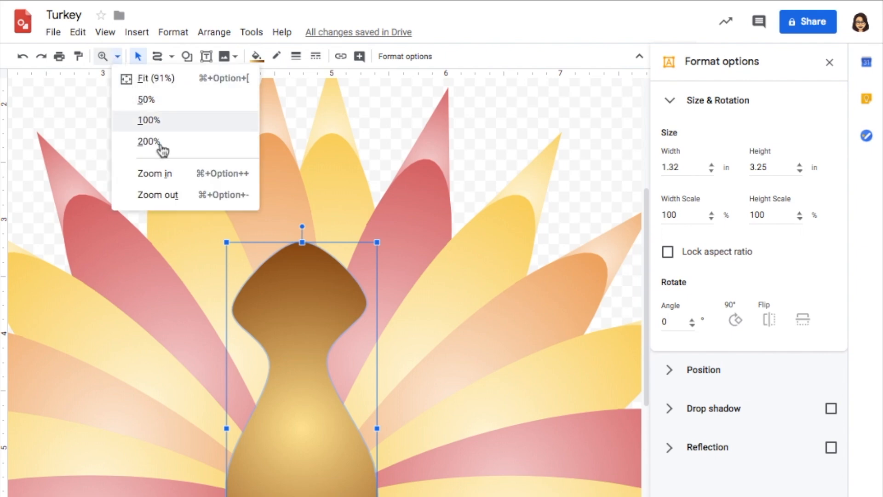
pyautogui.click(171, 174)
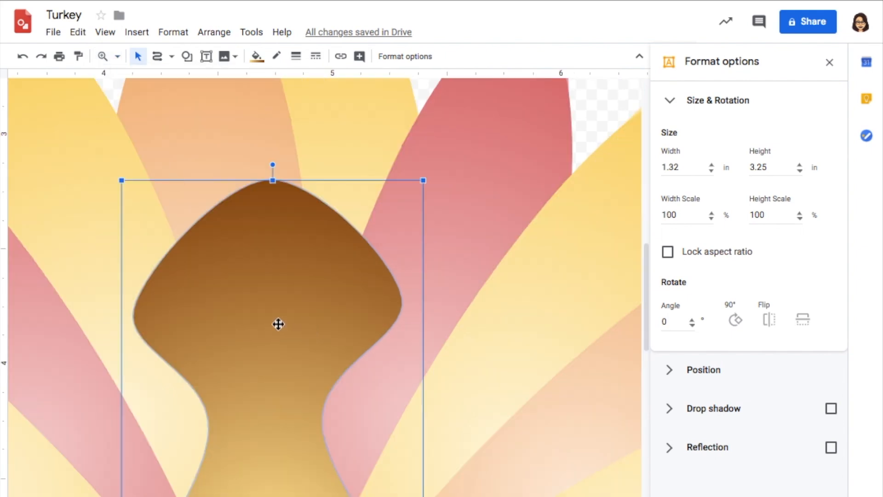
pyautogui.hscroll(-2, 347, 297)
pyautogui.hscroll(-1, 346, 297)
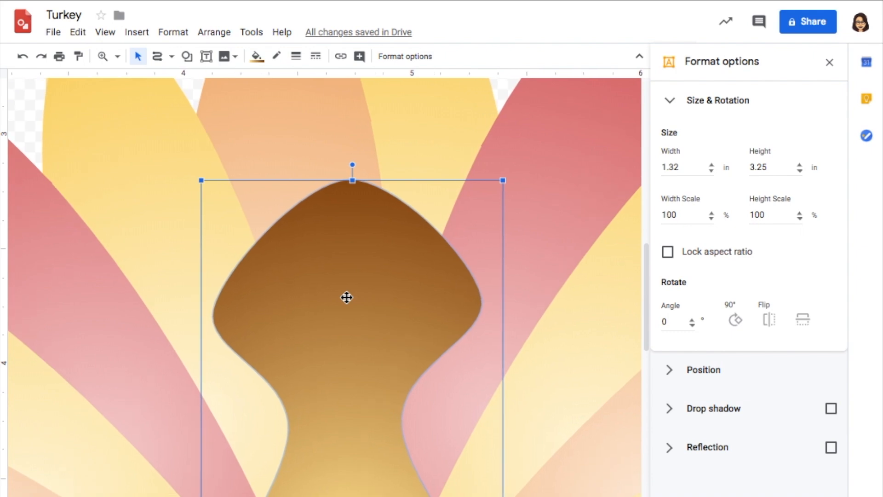
pyautogui.click(187, 56)
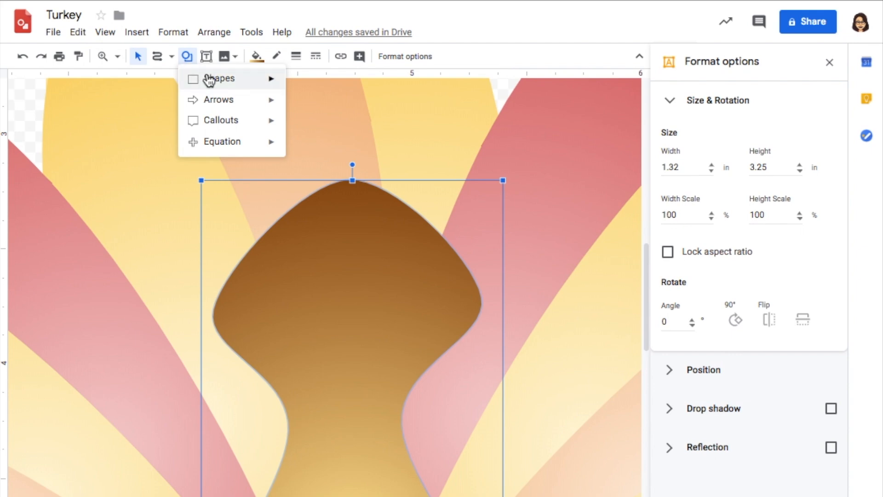
pyautogui.moveTo(211, 81)
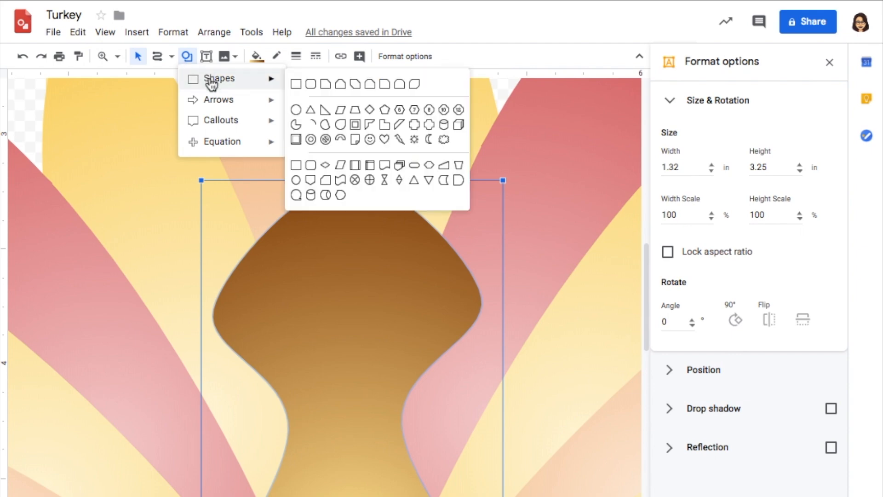
pyautogui.click(297, 113)
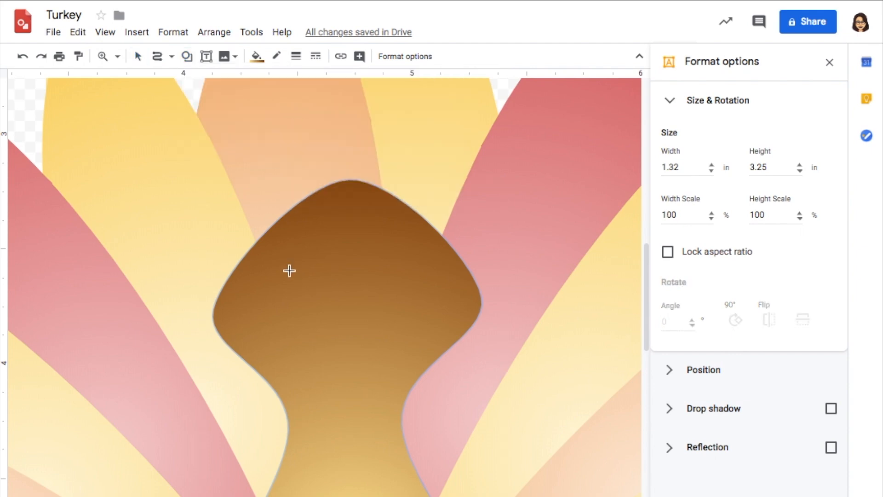
pyautogui.moveTo(298, 258); pyautogui.dragTo(337, 326)
pyautogui.click(256, 57)
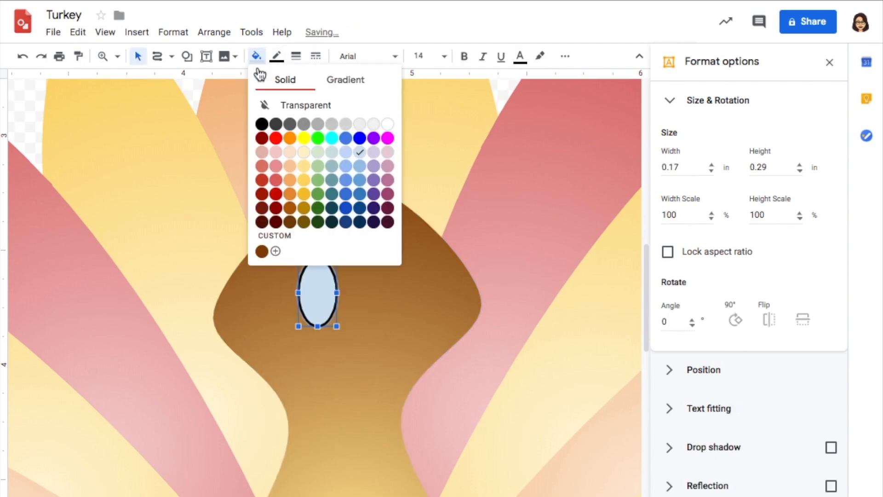
pyautogui.click(387, 124)
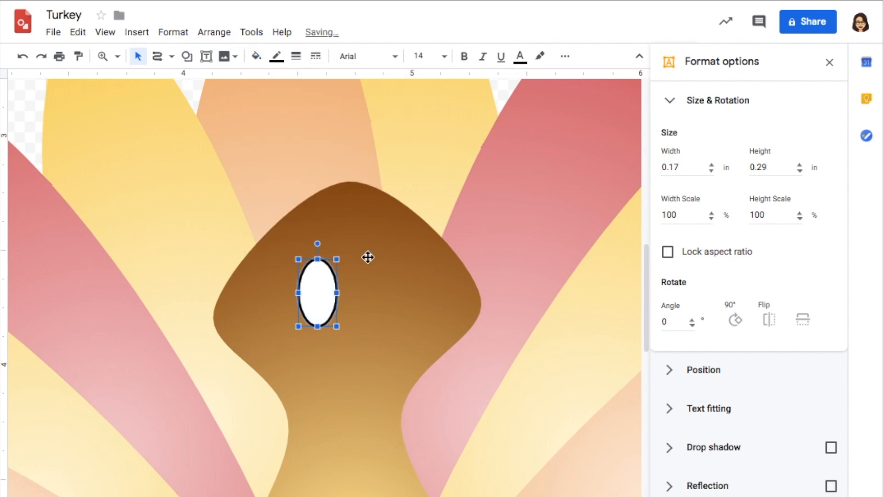
# - Add a smaller oval about 0.08 by 0.13 in inside the lower part of the eye and fill it black as the pupil
pyautogui.click(189, 57)
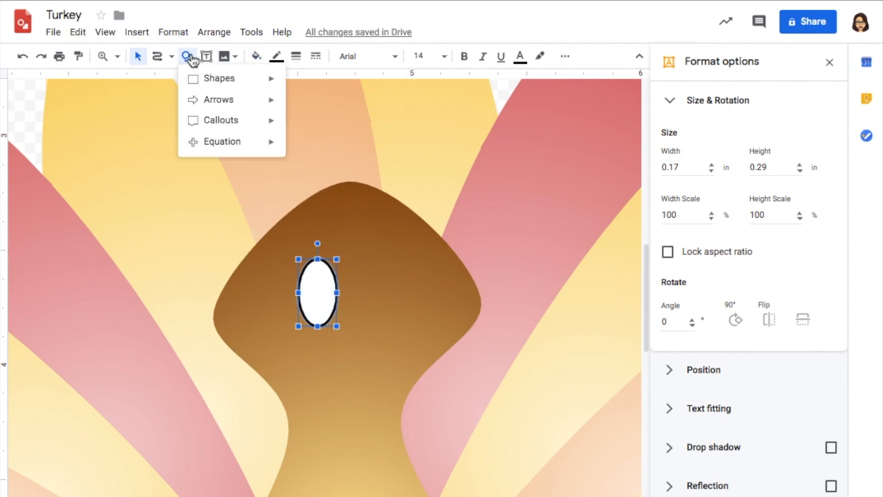
pyautogui.moveTo(207, 85)
pyautogui.click(296, 110)
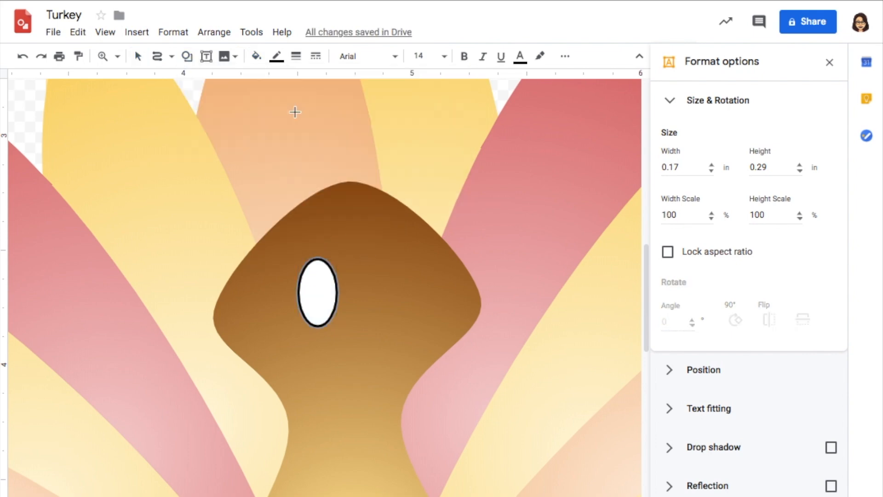
pyautogui.moveTo(313, 286); pyautogui.dragTo(332, 316)
pyautogui.click(256, 56)
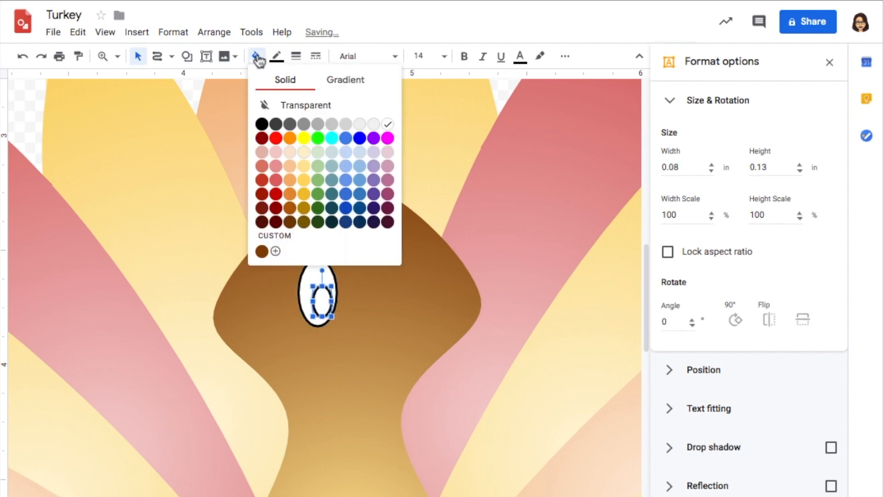
pyautogui.click(260, 122)
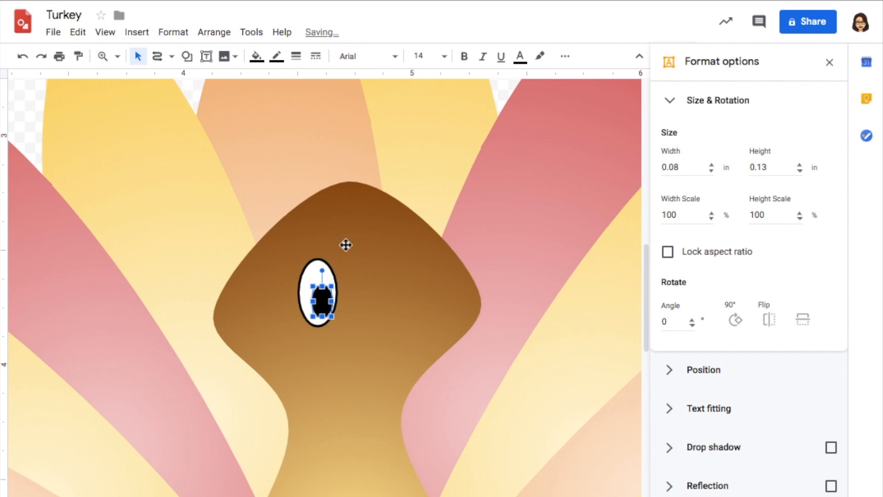
# - Duplicate the eye with its pupil, place the copy level beside the original as the other eye, and shift its pupil toward the inner edge
pyautogui.click(311, 272)
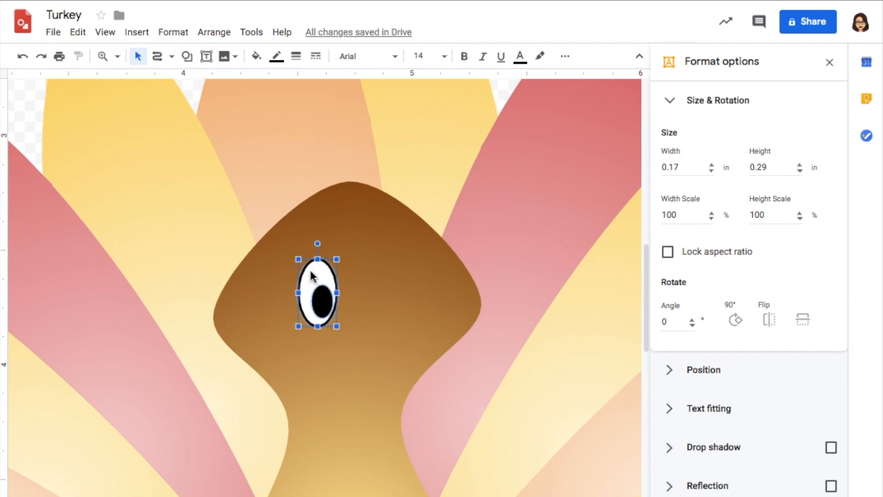
pyautogui.hotkey('ctrl', 'd')
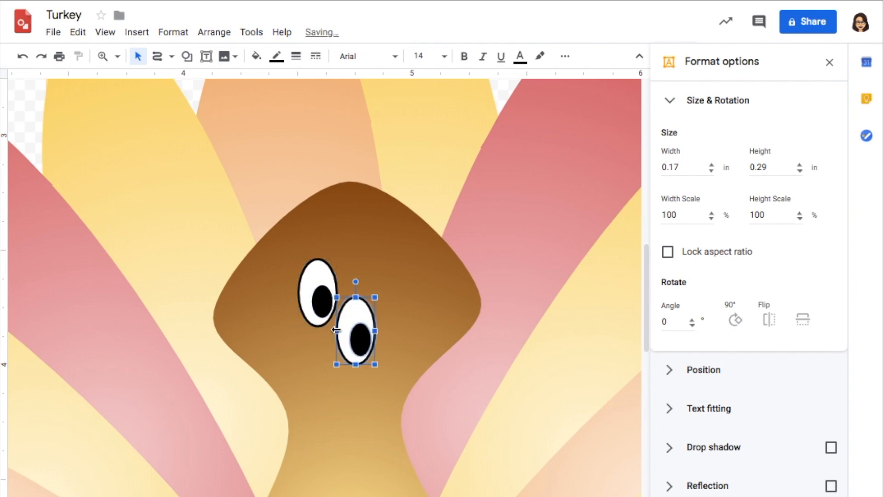
pyautogui.moveTo(336, 330); pyautogui.dragTo(389, 304)
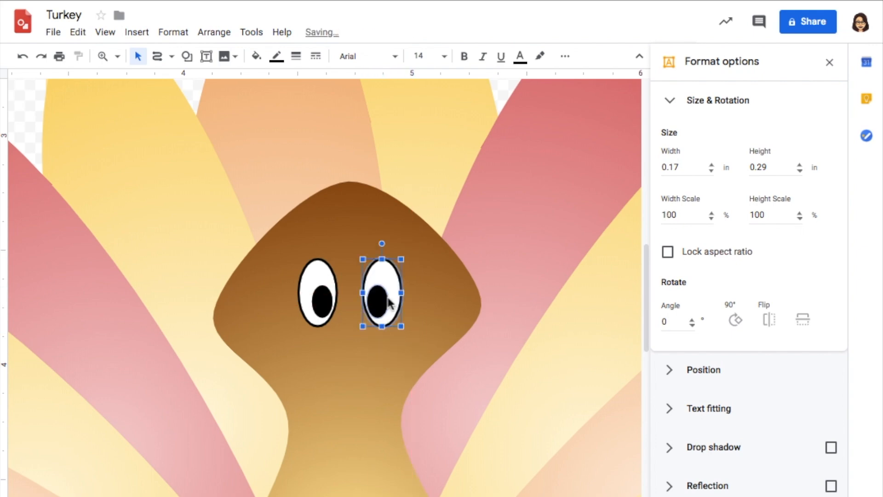
# - Draw a teardrop shape about 0.38 by 0.22 in below the eyes and rotate it clockwise to about 24.8 degrees
pyautogui.click(191, 60)
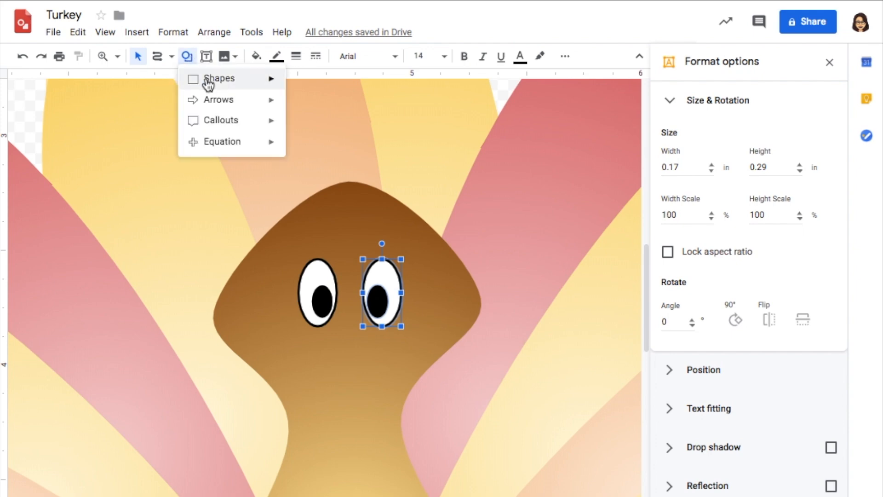
pyautogui.moveTo(207, 84)
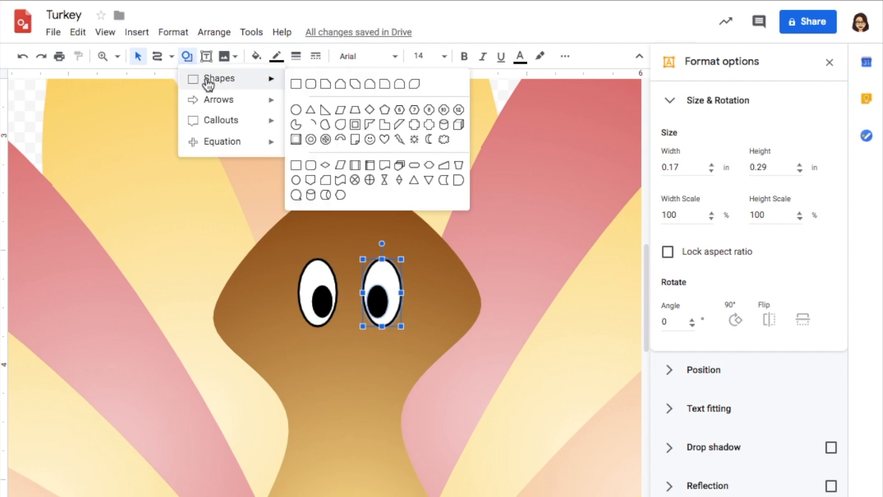
pyautogui.click(341, 131)
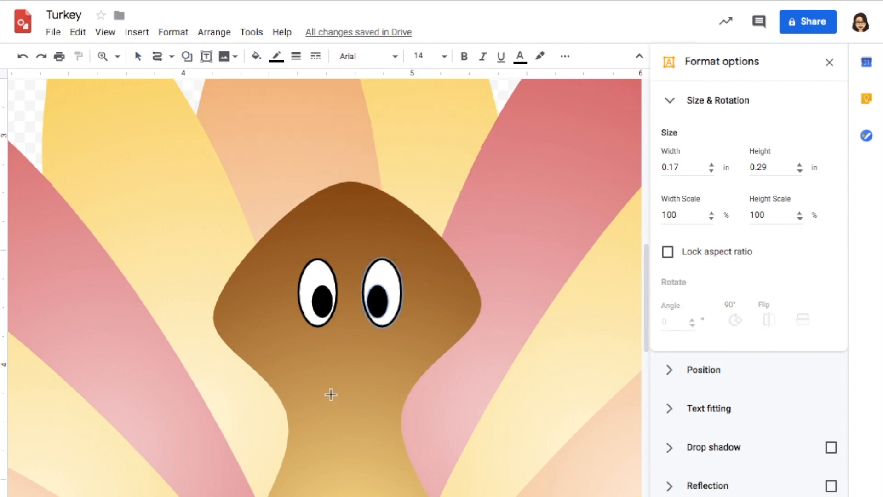
pyautogui.moveTo(312, 385); pyautogui.dragTo(399, 333)
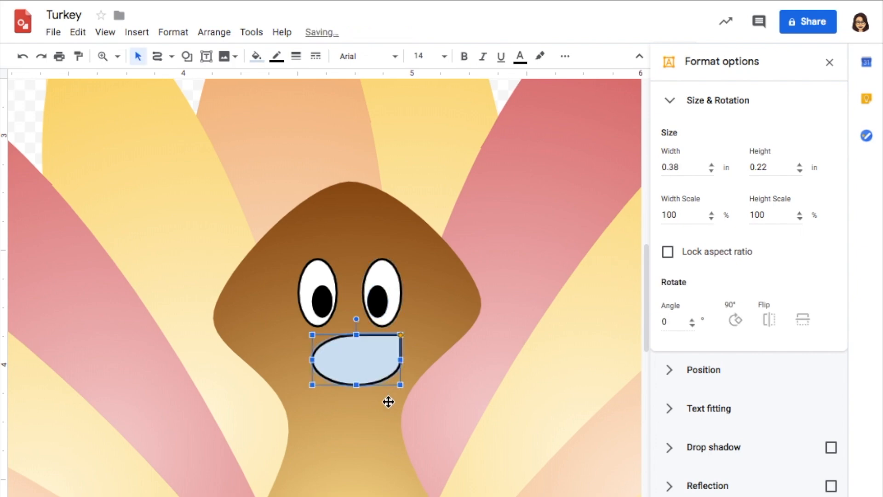
pyautogui.moveTo(358, 318); pyautogui.dragTo(374, 328)
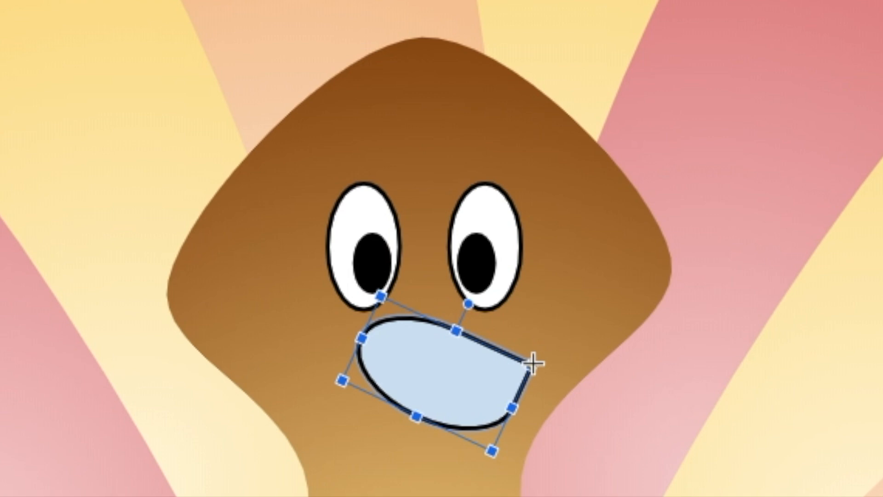
# - Stretch the teardrop's point outward into a long beak tip and shrink the shape to about 0.31 by 0.19 in
pyautogui.moveTo(533, 364); pyautogui.dragTo(598, 358)
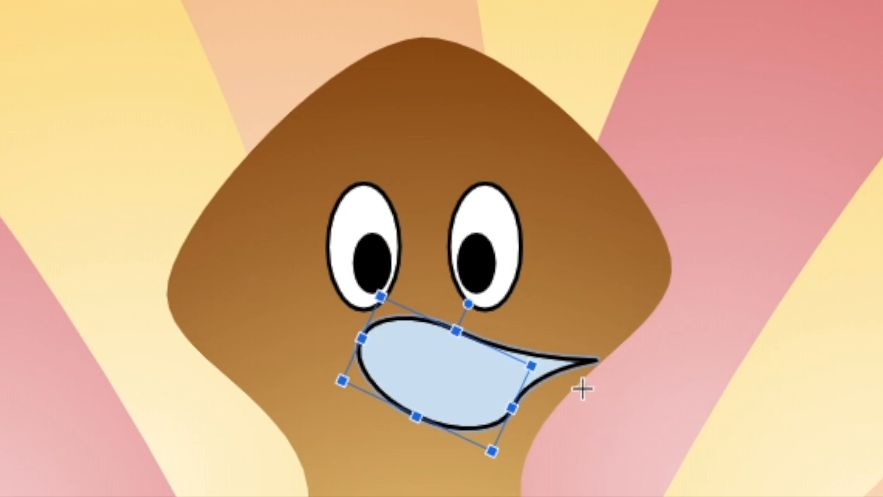
pyautogui.moveTo(585, 388); pyautogui.dragTo(611, 387)
pyautogui.moveTo(383, 295); pyautogui.dragTo(385, 321)
pyautogui.moveTo(535, 394); pyautogui.dragTo(508, 367)
# - Fill the beak with solid dark orange and make its outline transparent
pyautogui.click(257, 56)
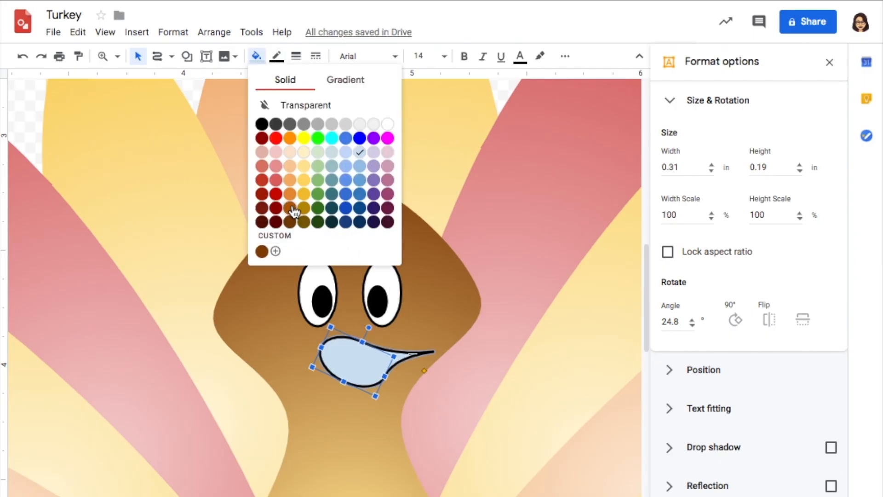
pyautogui.click(290, 209)
pyautogui.click(276, 56)
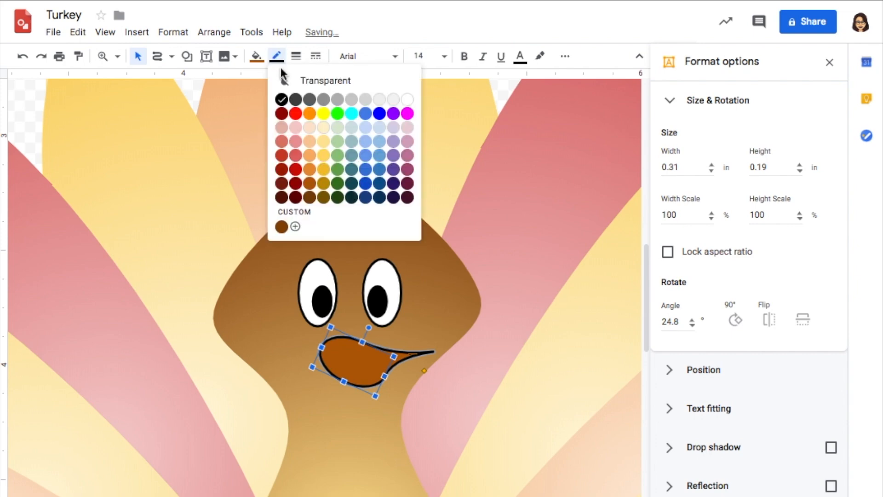
pyautogui.click(292, 80)
pyautogui.click(477, 368)
pyautogui.click(375, 355)
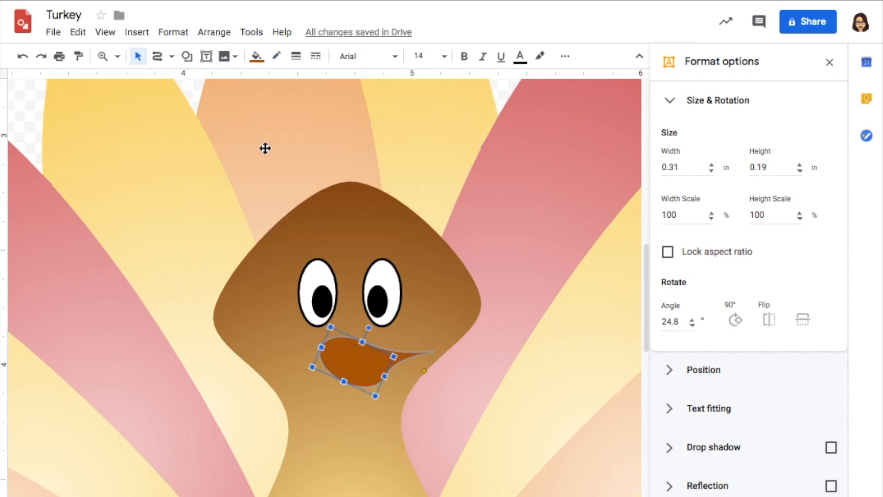
# - Draw a straight line about 0.48 by 0.06 in across the beak from its tip and colour it dark brown
pyautogui.click(165, 58)
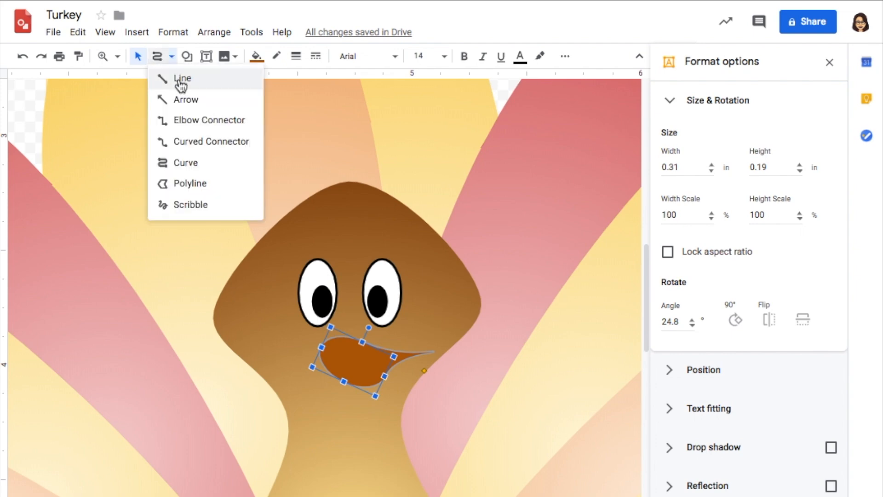
pyautogui.click(182, 79)
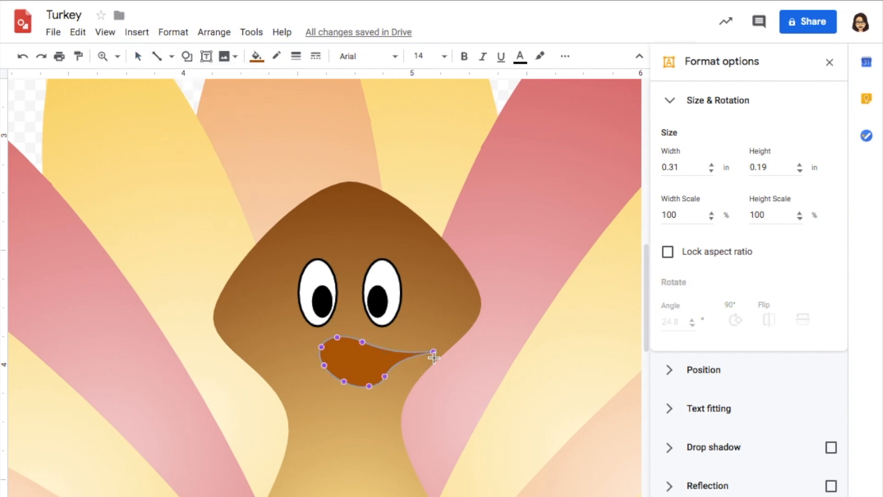
pyautogui.moveTo(435, 352); pyautogui.dragTo(324, 364)
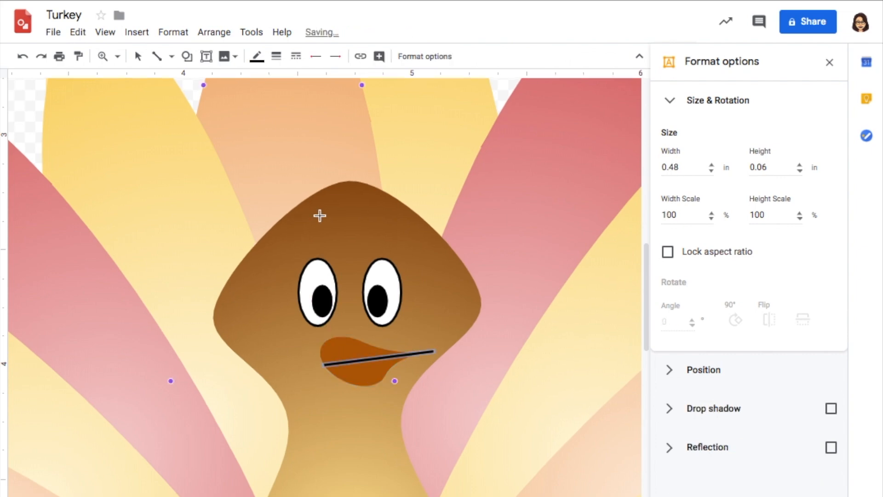
pyautogui.click(257, 57)
pyautogui.click(290, 195)
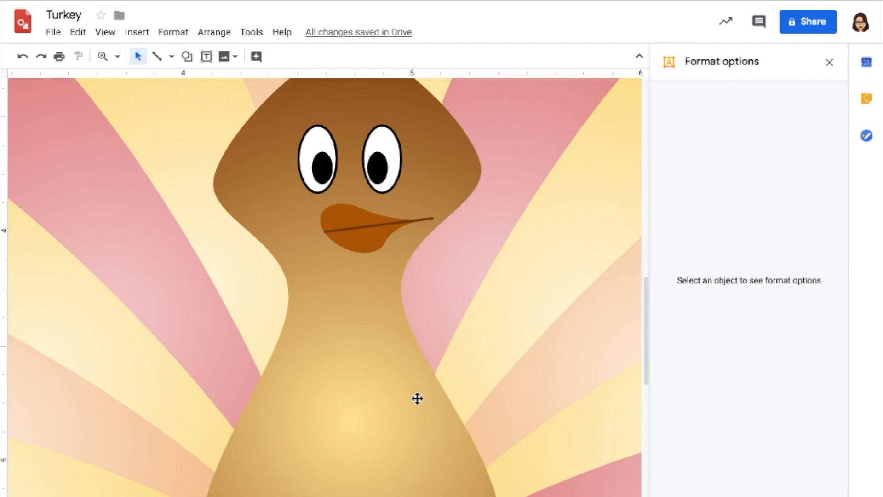
# - Draw a closed wavy curve about 0.26 by 1.33 in hanging from the beak's base down the body as the snood
pyautogui.click(172, 57)
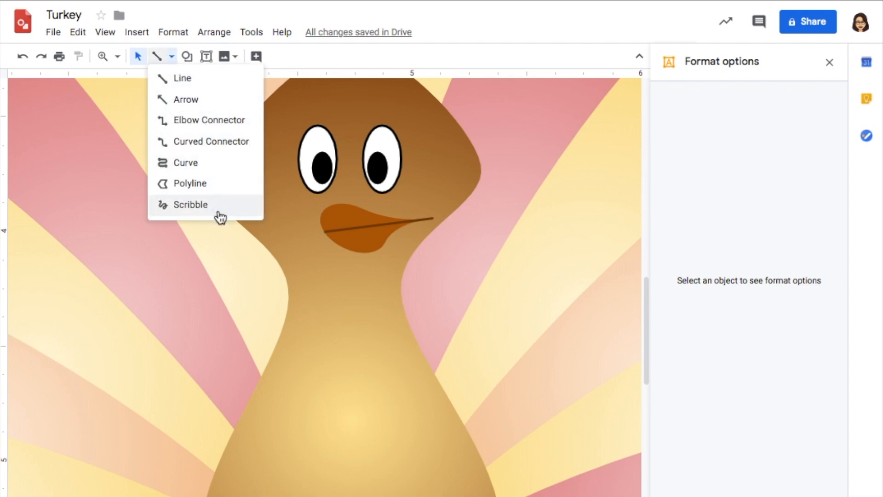
pyautogui.click(214, 164)
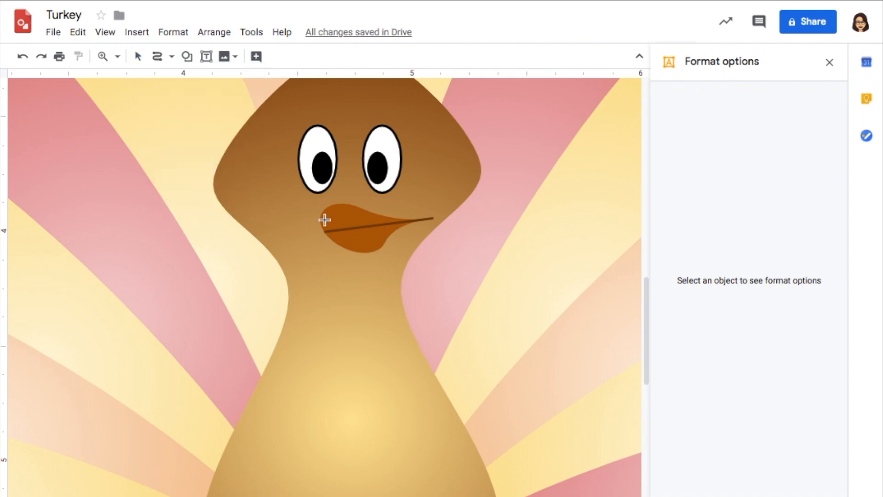
pyautogui.moveTo(322, 209)
pyautogui.mouseDown()
pyautogui.moveTo(309, 234)
pyautogui.moveTo(314, 323)
pyautogui.moveTo(299, 471)
pyautogui.moveTo(349, 478)
pyautogui.moveTo(338, 333)
pyautogui.mouseUp()
pyautogui.click(339, 333)
pyautogui.click(341, 284)
pyautogui.click(322, 240)
pyautogui.click(336, 205)
# - Fill the snood with solid dark red and make its outline transparent
pyautogui.click(257, 58)
pyautogui.click(272, 196)
pyautogui.click(276, 57)
pyautogui.click(301, 232)
pyautogui.click(137, 56)
pyautogui.click(331, 290)
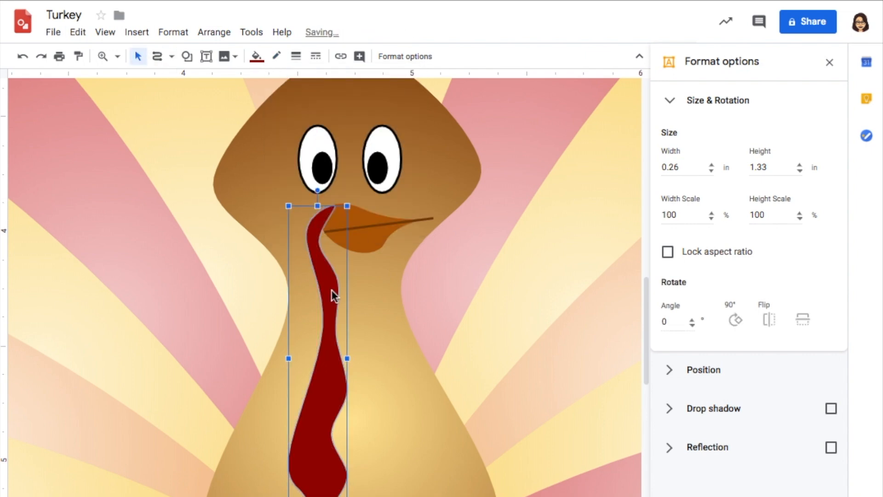
# - Draw a flat oval about 1.23 by 0.21 in and centre it over the top of the turkey's head as a hat brim
pyautogui.scroll(3, 461, 297)
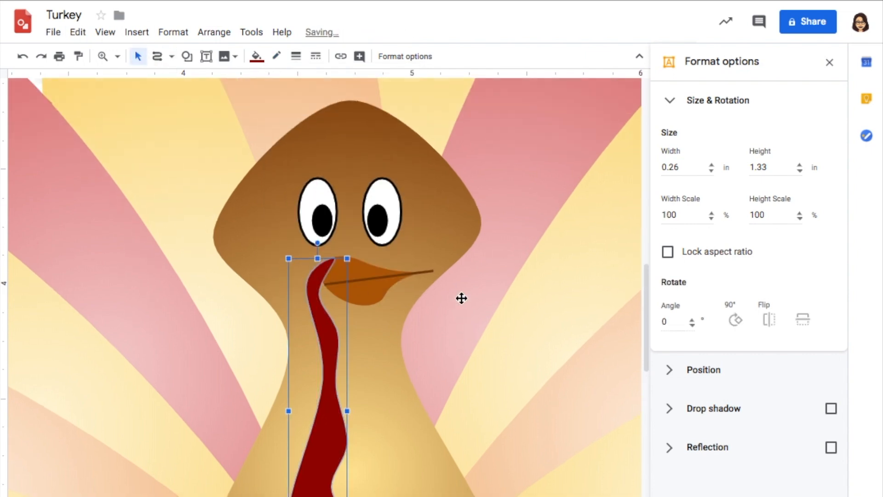
pyautogui.scroll(3, 461, 298)
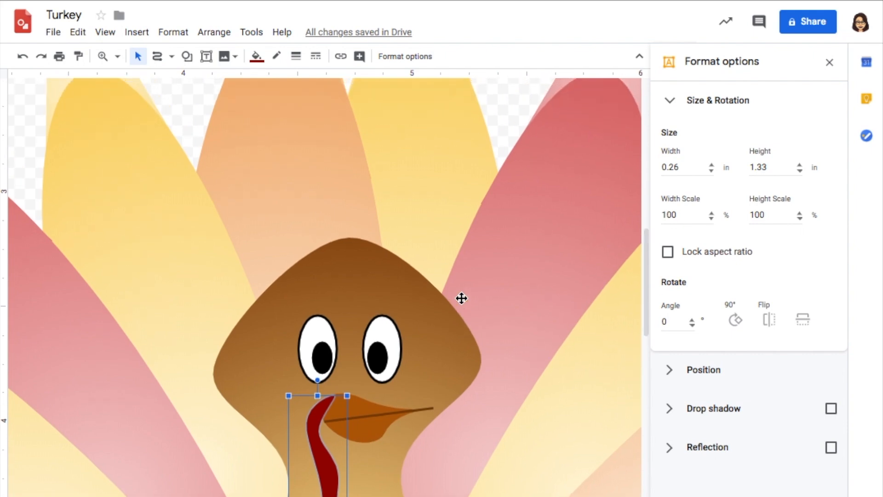
pyautogui.scroll(4, 462, 298)
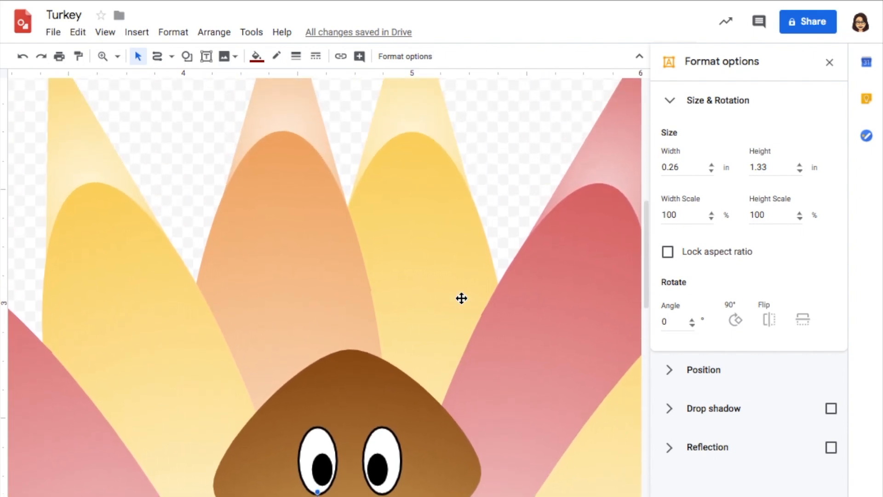
pyautogui.scroll(1, 462, 298)
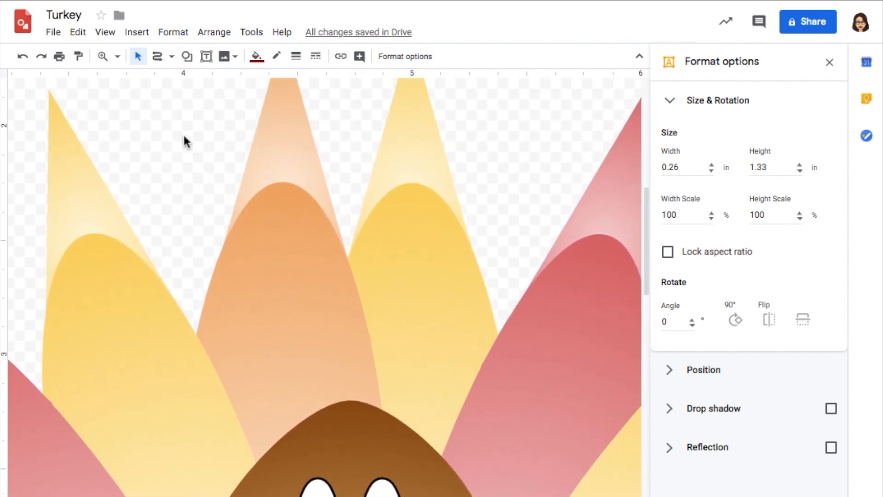
pyautogui.click(186, 56)
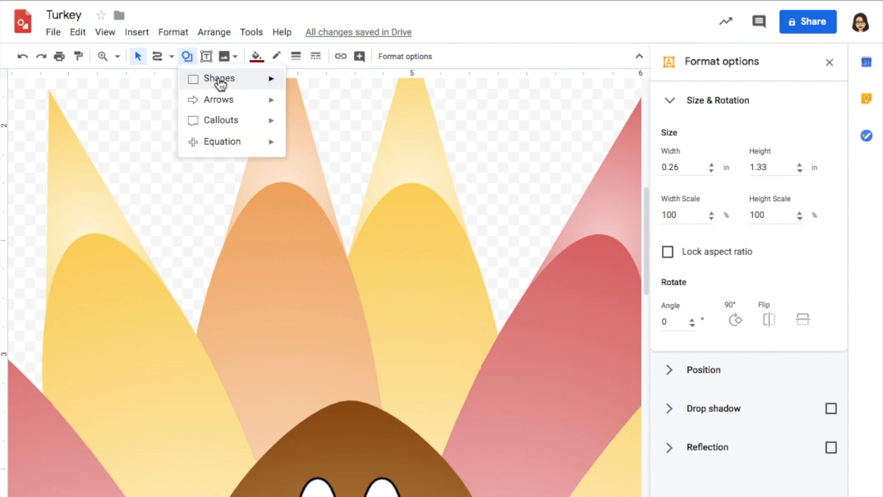
pyautogui.moveTo(220, 83)
pyautogui.click(294, 112)
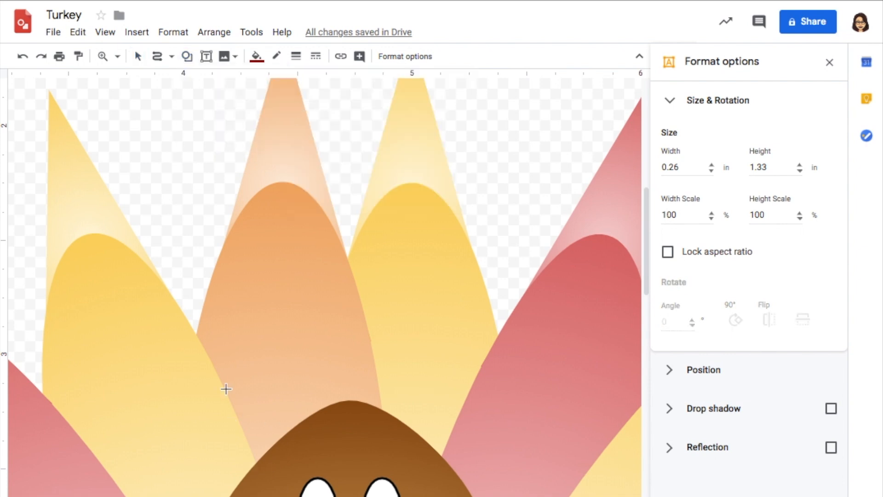
pyautogui.moveTo(228, 379); pyautogui.dragTo(509, 426)
pyautogui.moveTo(414, 406); pyautogui.dragTo(388, 428)
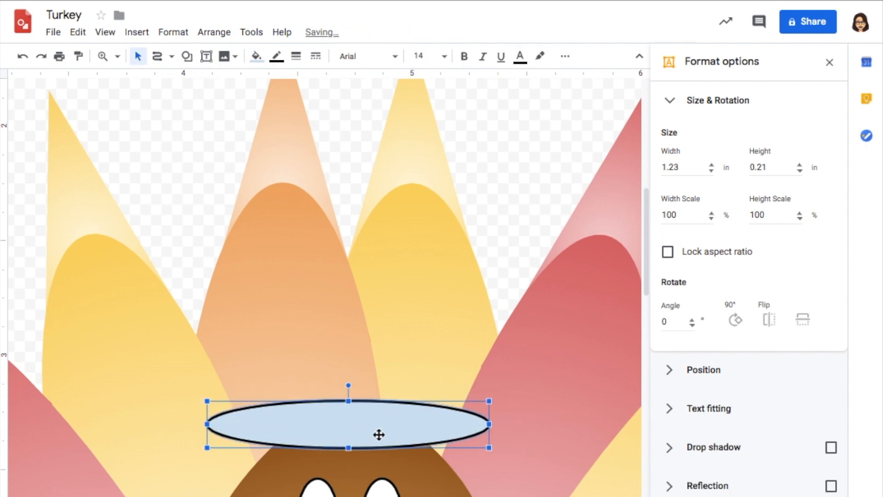
# - Fill the hat brim with a dark grey radial gradient
pyautogui.click(256, 57)
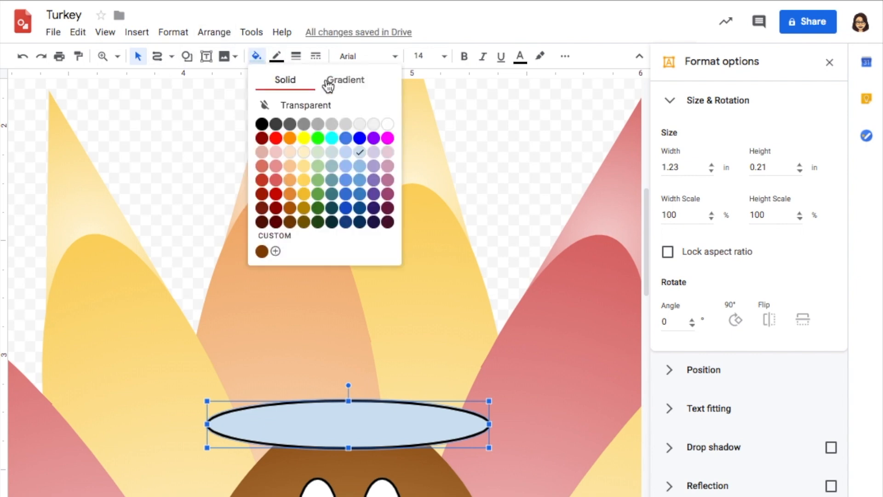
pyautogui.click(344, 88)
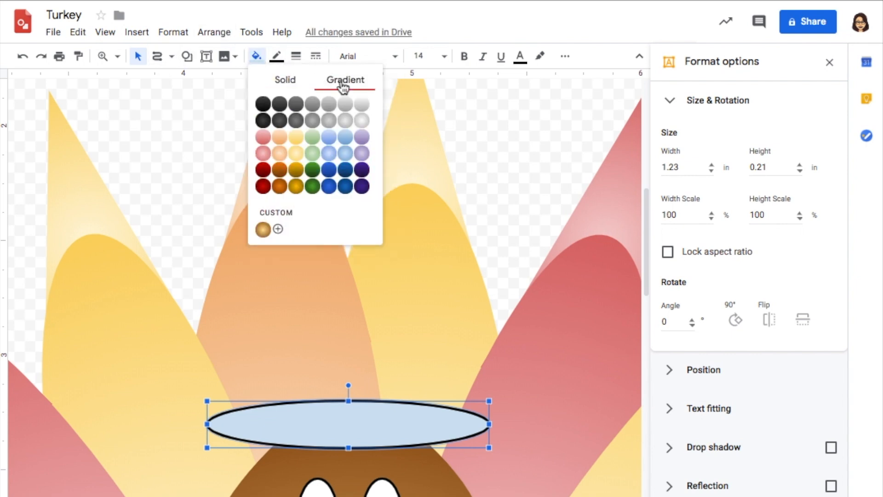
pyautogui.click(281, 121)
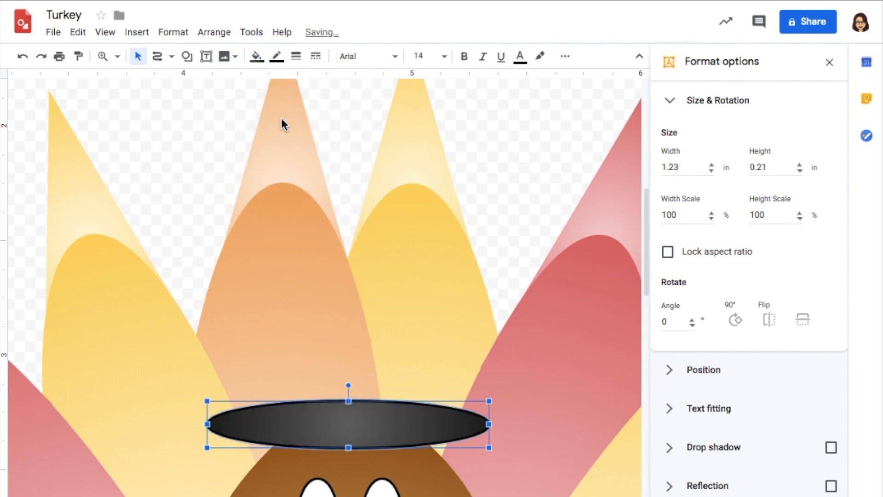
# - Draw a can shape about 0.81 by 1.22 in standing on the brim as the hat's crown
pyautogui.click(187, 56)
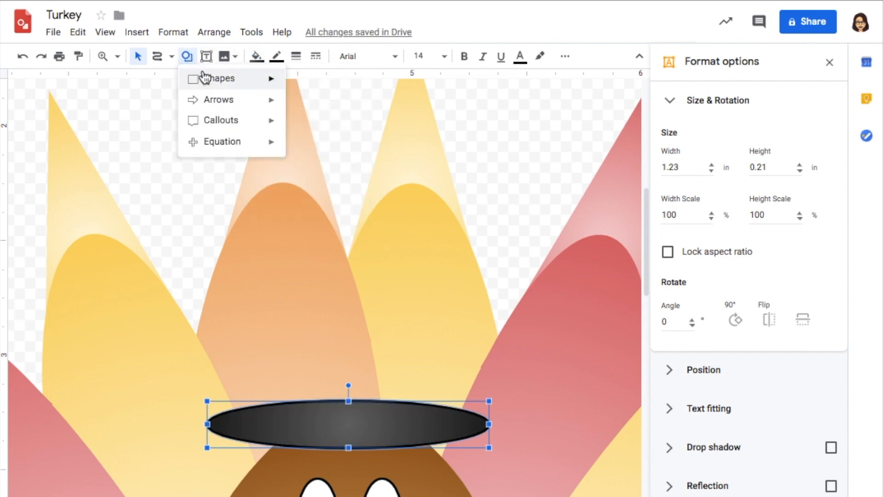
pyautogui.moveTo(205, 78)
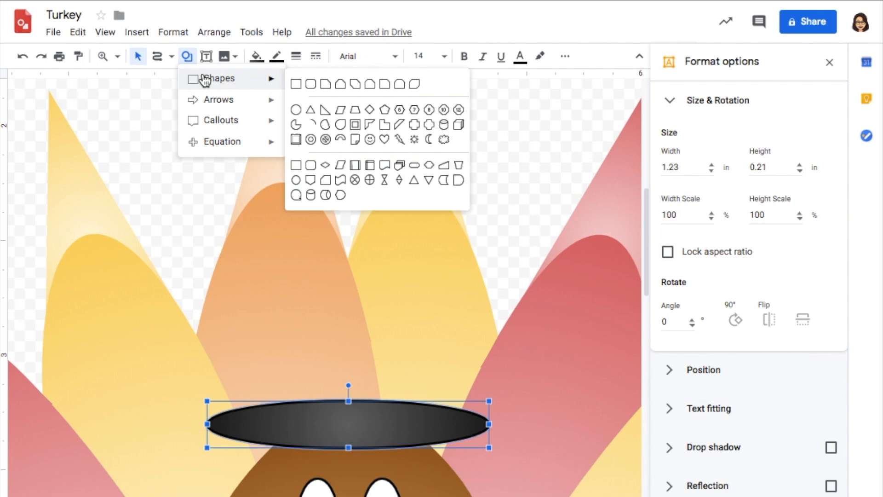
pyautogui.click(445, 133)
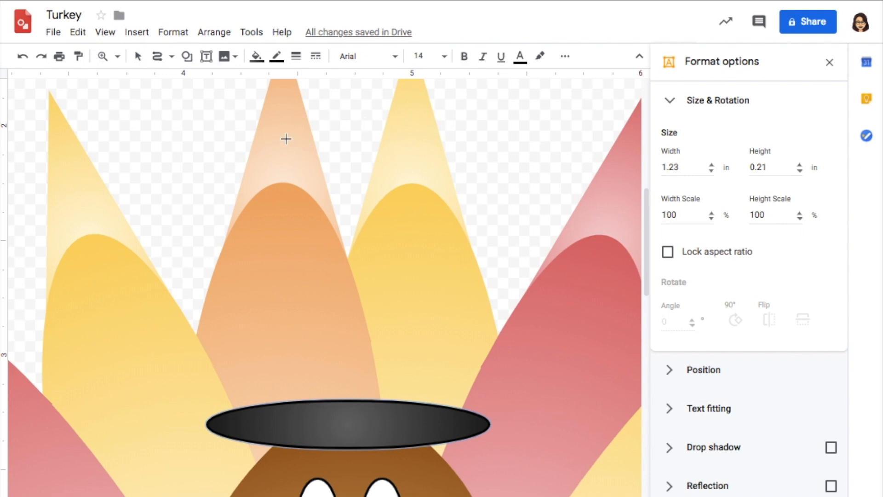
pyautogui.moveTo(263, 161); pyautogui.dragTo(445, 434)
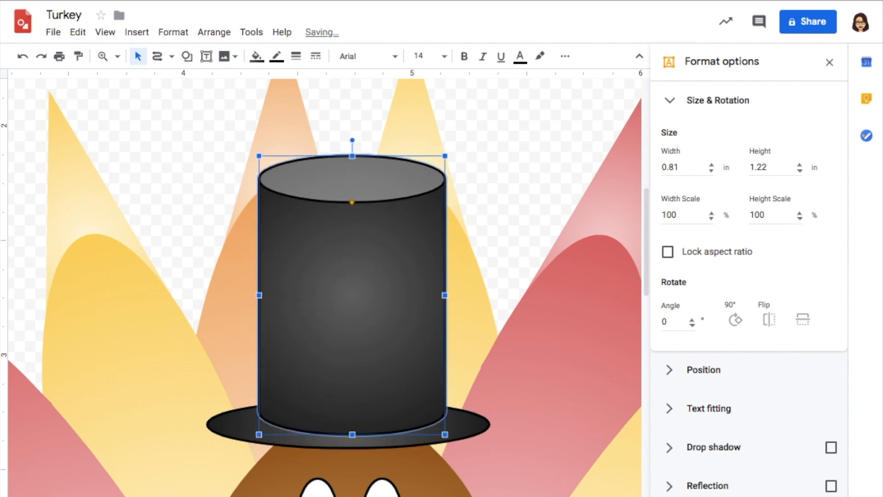
# - Increase the brim's height to about 0.3 in and select the brim and crown together
pyautogui.click(465, 428)
pyautogui.moveTo(348, 400); pyautogui.dragTo(349, 374)
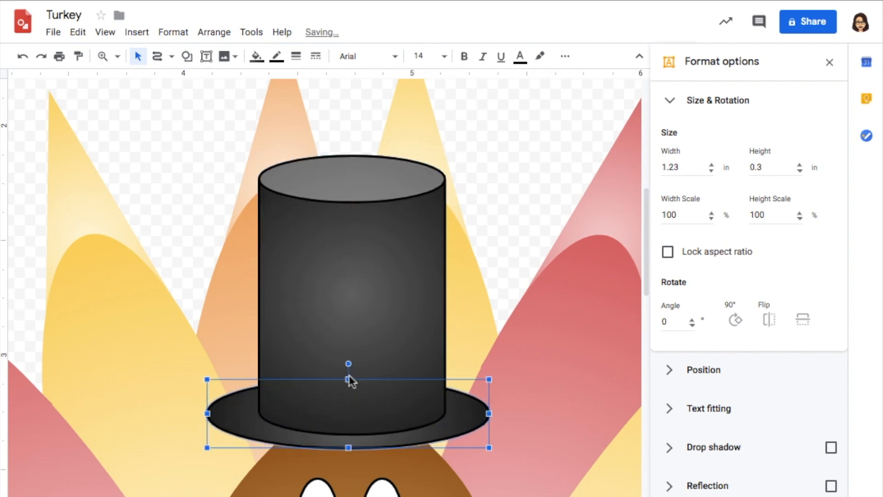
pyautogui.click(352, 321)
pyautogui.keyDown('shift'); pyautogui.click(476, 412); pyautogui.keyUp('shift')
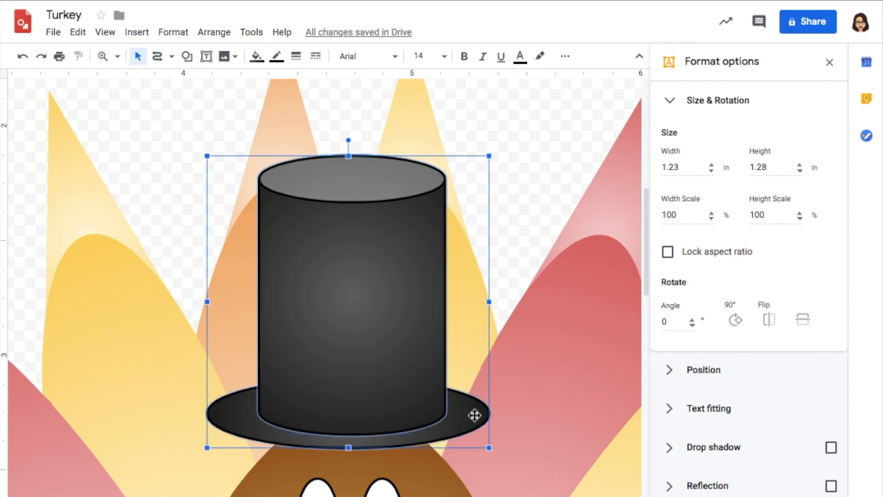
# - Nudge the hat down onto the head and draw a dark golden-brown stored-data shape about 0.14 by 0.82 in on its crown
pyautogui.press('Down')
pyautogui.click(187, 57)
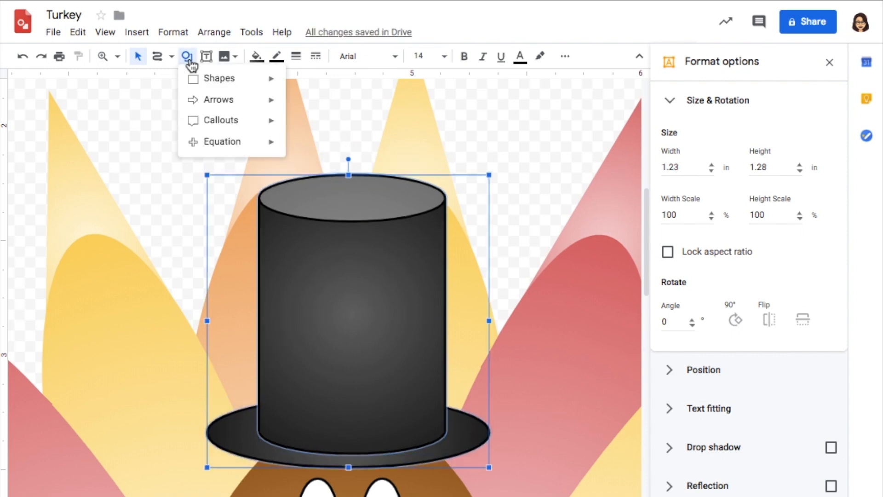
pyautogui.moveTo(208, 85)
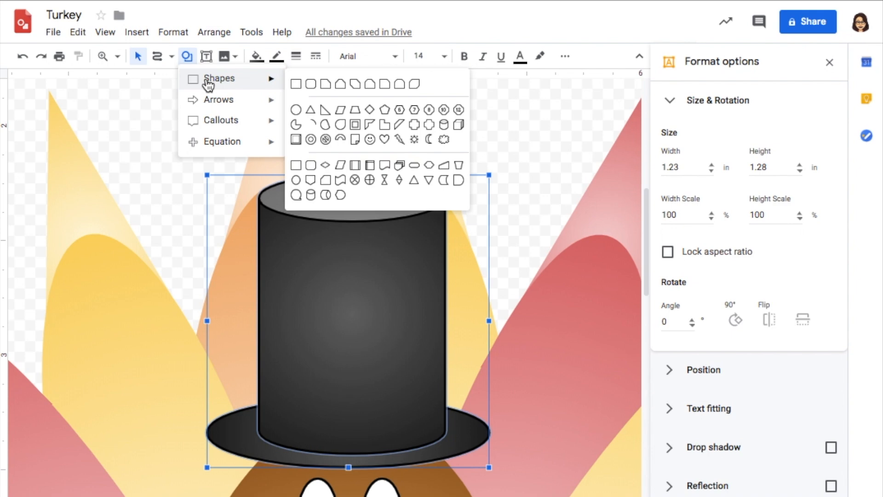
pyautogui.click(444, 181)
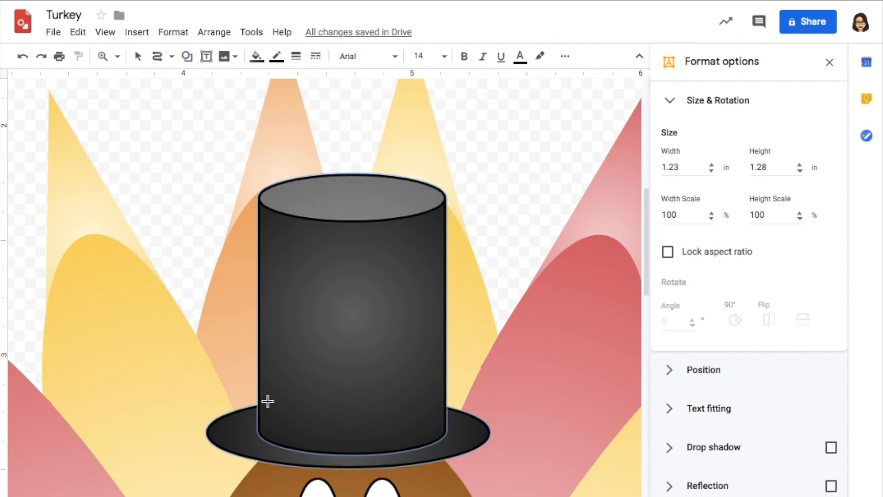
pyautogui.moveTo(315, 247); pyautogui.dragTo(345, 435)
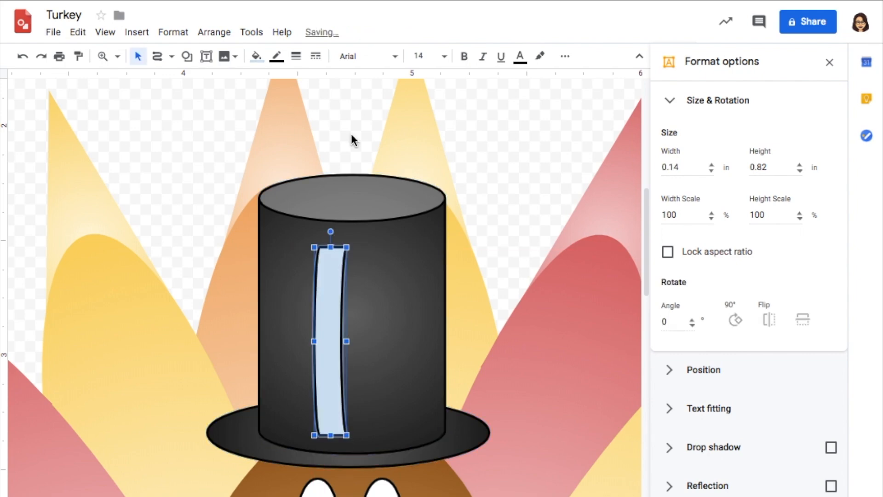
pyautogui.click(256, 56)
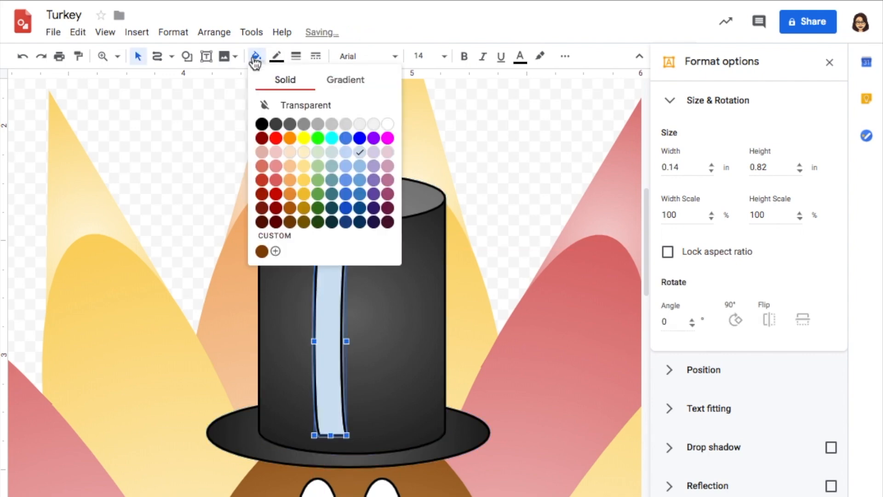
pyautogui.click(304, 224)
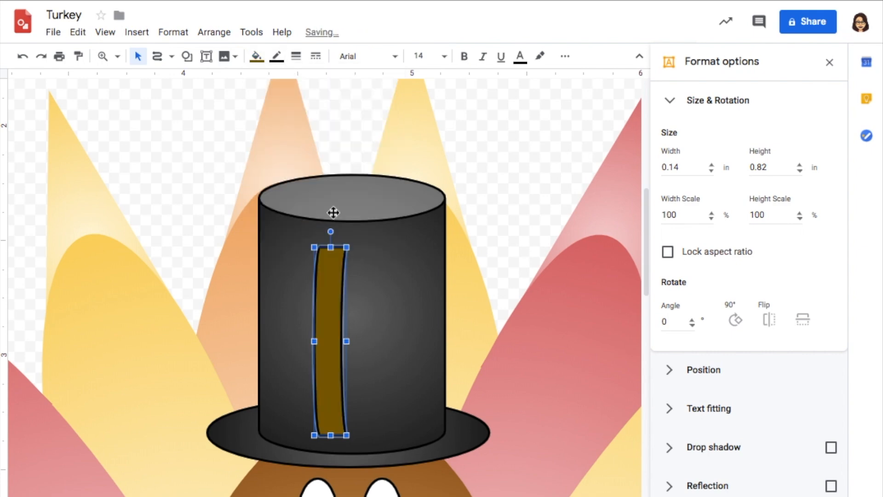
# - Rotate the hat band to 270° and centre it across the crown just above the brim
pyautogui.moveTo(331, 232); pyautogui.dragTo(234, 344)
pyautogui.moveTo(316, 345); pyautogui.dragTo(338, 409)
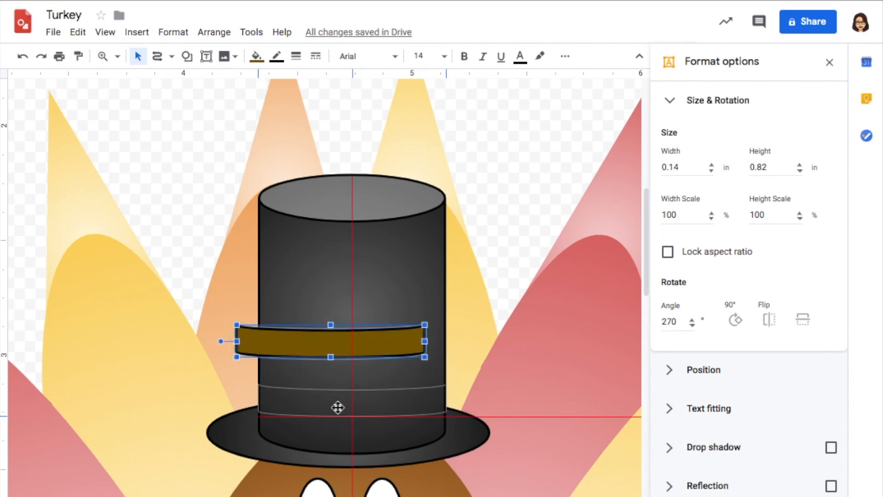
pyautogui.moveTo(337, 406); pyautogui.dragTo(339, 408)
# - Draw a frame shape about 0.22 by 0.21 in over the middle of the hat band as a buckle
pyautogui.click(186, 56)
pyautogui.moveTo(209, 84)
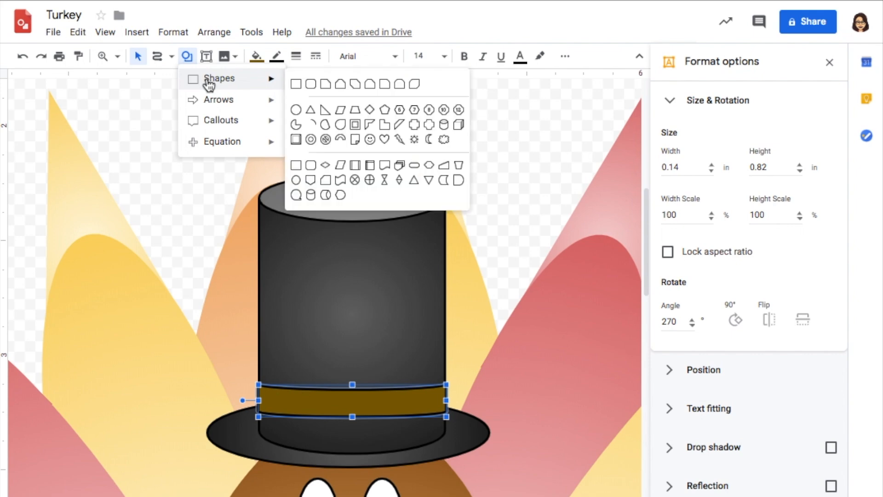
pyautogui.click(354, 124)
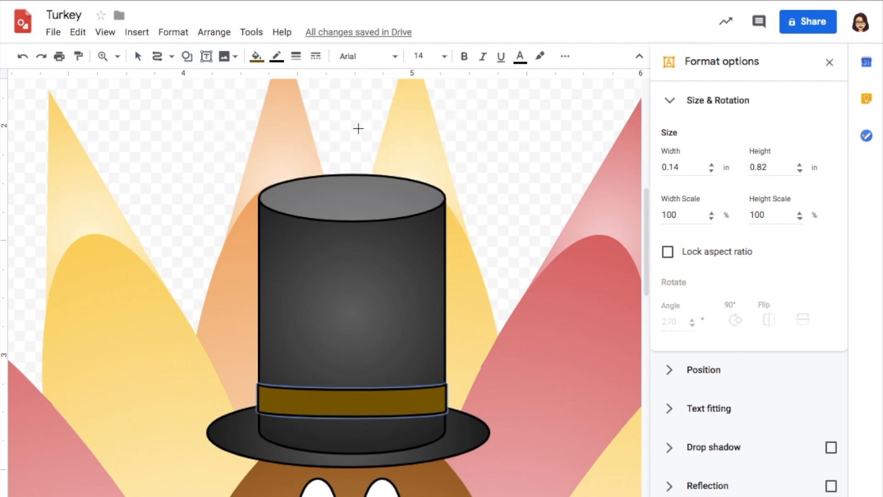
pyautogui.moveTo(333, 379); pyautogui.dragTo(384, 427)
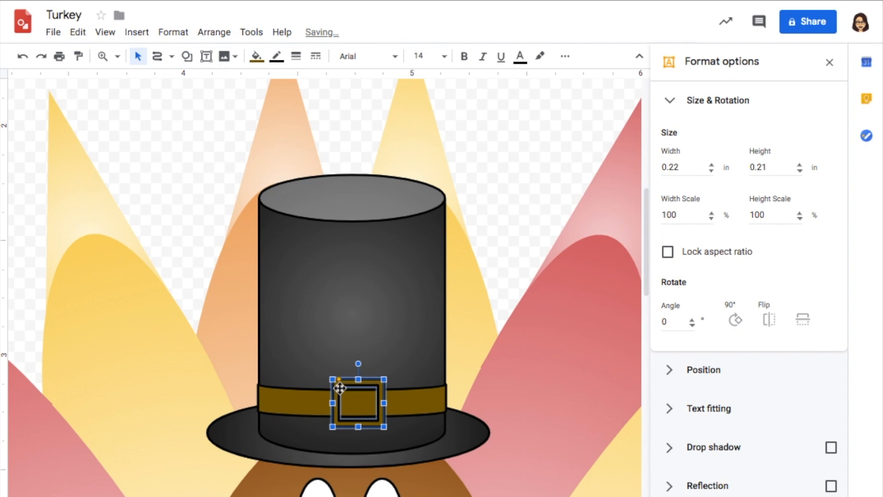
# - Thicken the buckle's frame and fill it light grey
pyautogui.moveTo(339, 378); pyautogui.dragTo(345, 378)
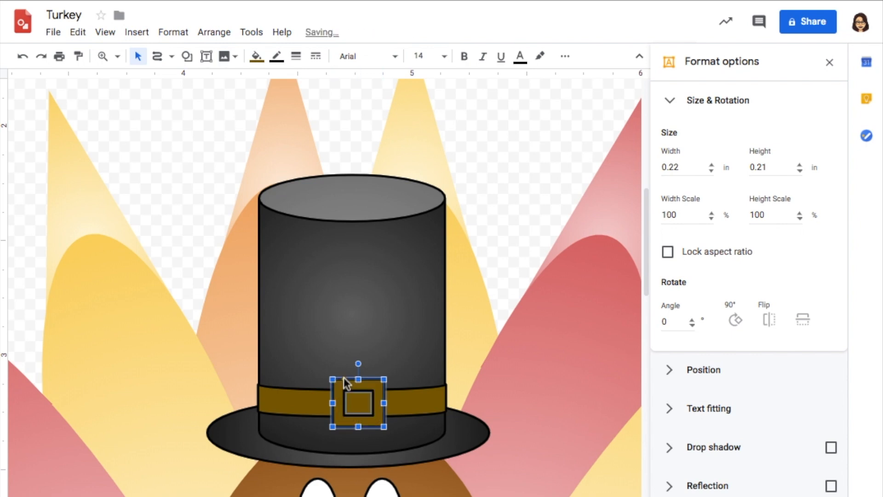
pyautogui.click(256, 56)
pyautogui.click(331, 124)
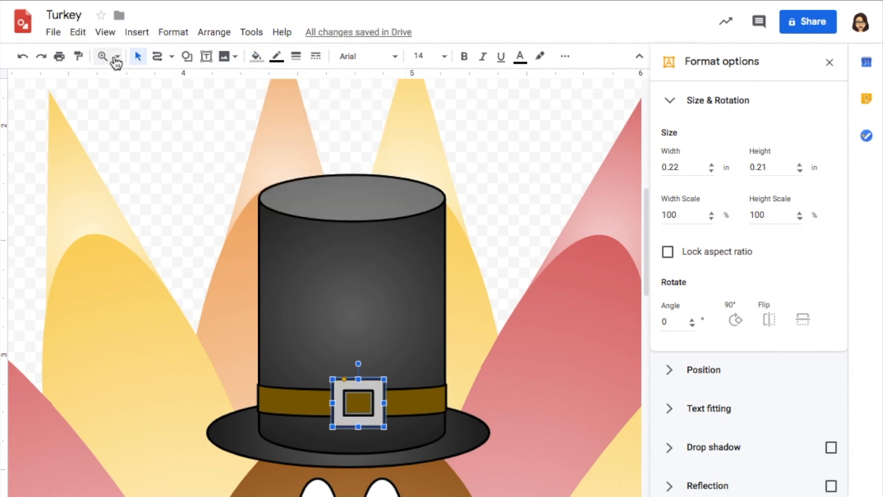
# - Draw a six-point star about 0.29 by 0.3 in at the lower edge of the turkey's body and make its points thin
pyautogui.scroll(-15, 494, 427)
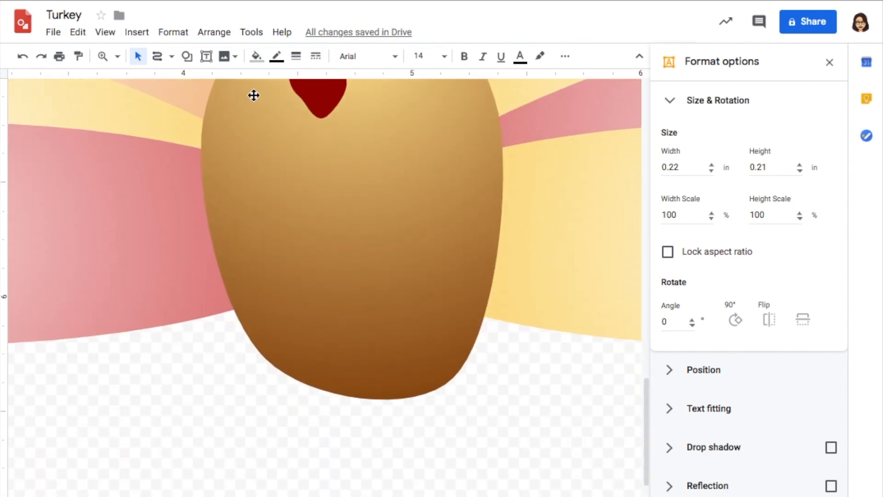
pyautogui.click(189, 56)
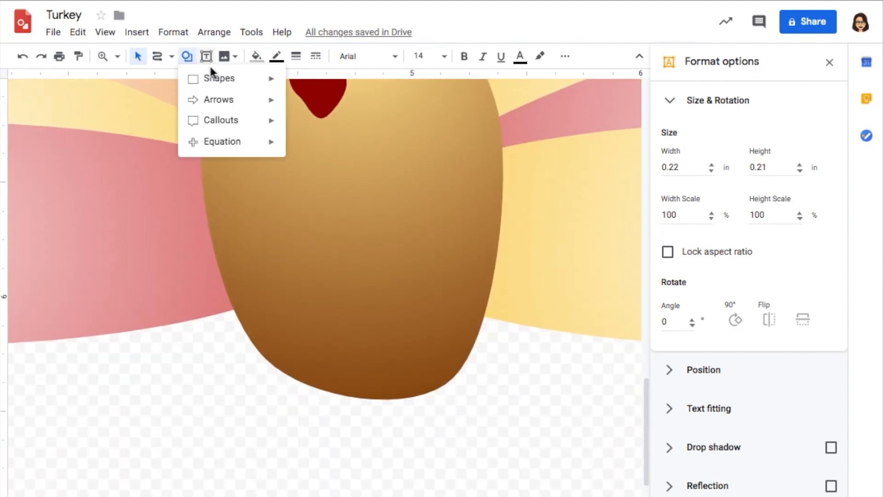
pyautogui.moveTo(230, 121)
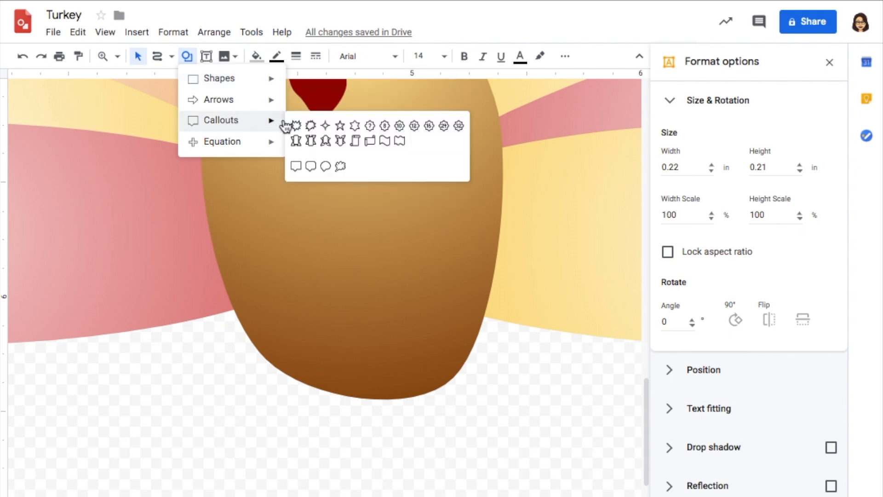
pyautogui.click(353, 128)
pyautogui.moveTo(295, 377)
pyautogui.mouseDown()
pyautogui.moveTo(331, 388)
pyautogui.moveTo(354, 440)
pyautogui.mouseUp()
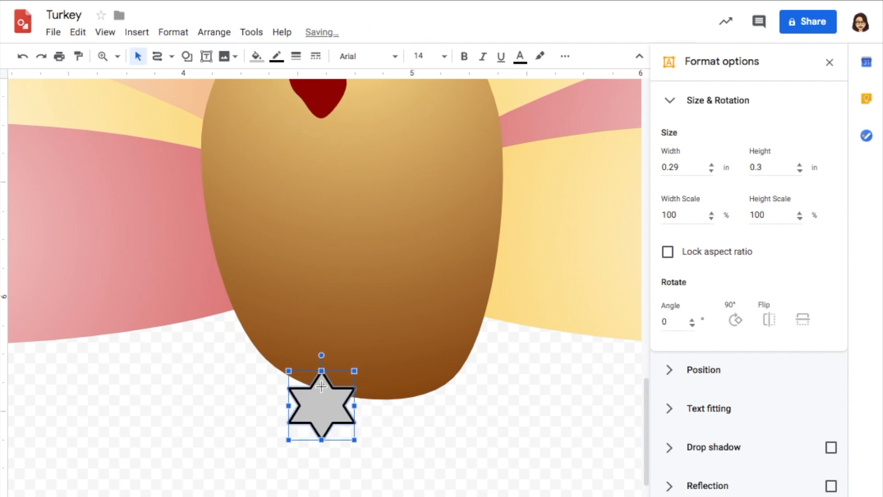
pyautogui.moveTo(321, 386); pyautogui.dragTo(322, 397)
# - Rotate the star foot to 350.9° and tuck it behind the bottom of the body
pyautogui.moveTo(322, 346); pyautogui.dragTo(315, 346)
pyautogui.moveTo(320, 403); pyautogui.dragTo(319, 395)
pyautogui.hotkey('ctrl', 'shift', 'Down')
# - Fill the foot orange and make its outline transparent
pyautogui.click(257, 56)
pyautogui.click(290, 193)
pyautogui.click(276, 56)
pyautogui.click(299, 83)
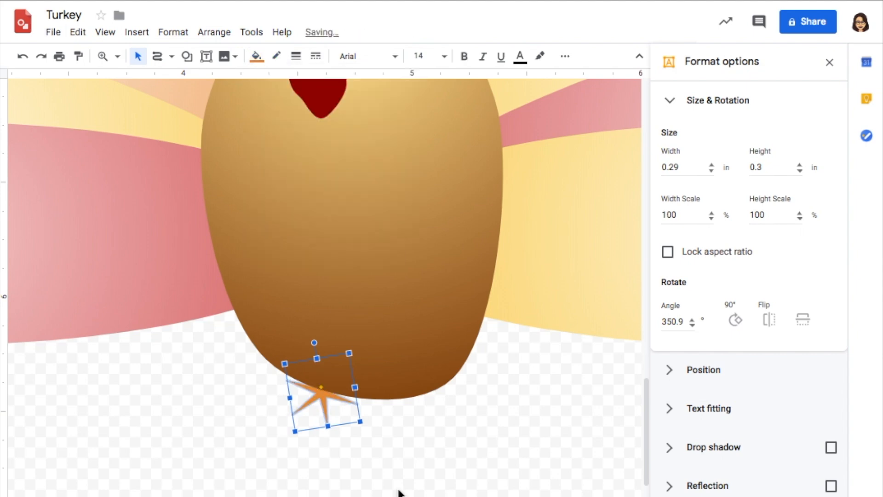
# - Duplicate the foot to the other side of the body's base, rotate the copy to 357.8° and fine-tune both feet behind the body
pyautogui.hotkey('ctrl', 'd')
pyautogui.moveTo(362, 430); pyautogui.dragTo(427, 403)
pyautogui.moveTo(417, 352); pyautogui.dragTo(423, 354)
pyautogui.moveTo(426, 405); pyautogui.dragTo(433, 399)
pyautogui.hotkey('shift', 'Up')
pyautogui.hotkey('ctrl', 'Down')
pyautogui.click(316, 400)
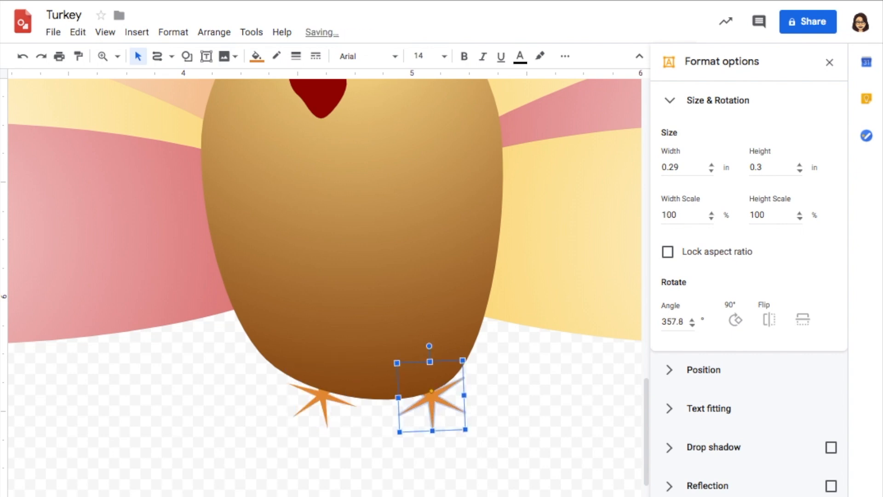
pyautogui.hotkey('shift', 'Down')
pyautogui.hotkey('shift', 'Down')
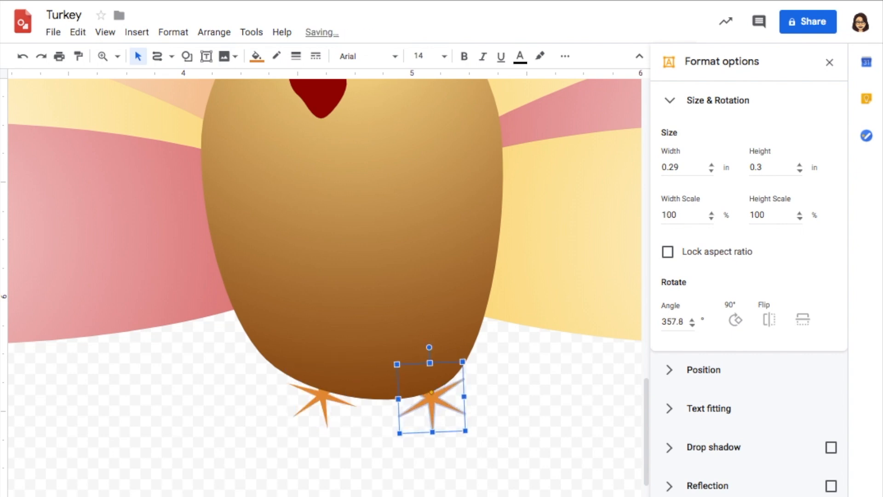
pyautogui.press('Escape')
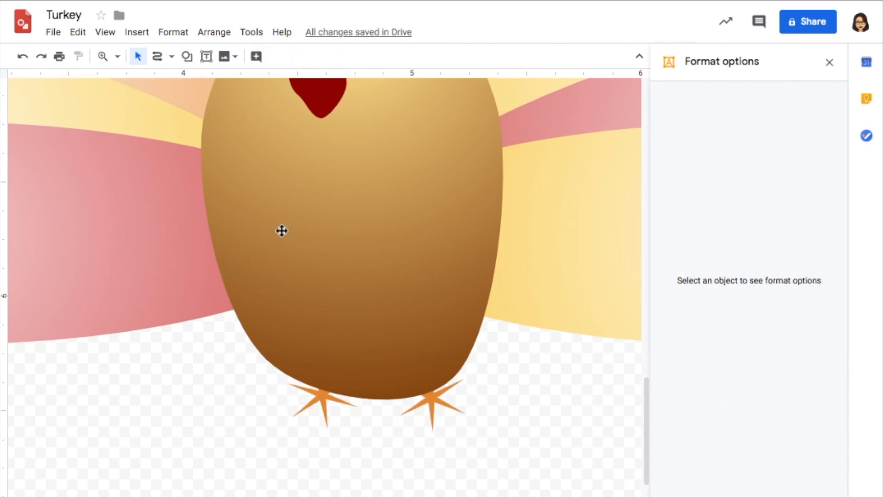
# - Draw a closed polyline wing about 1.71 by 1.77 in with four jagged tips extending from the left side of the body
pyautogui.click(118, 57)
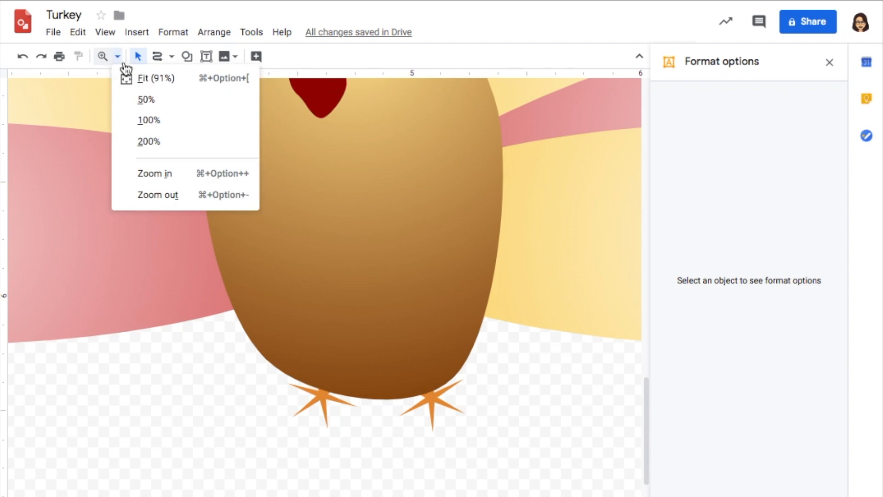
pyautogui.click(156, 78)
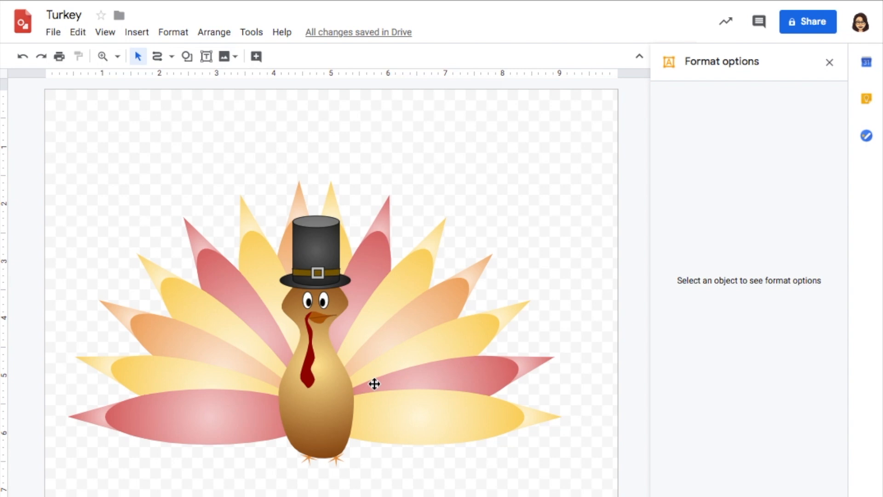
pyautogui.click(171, 57)
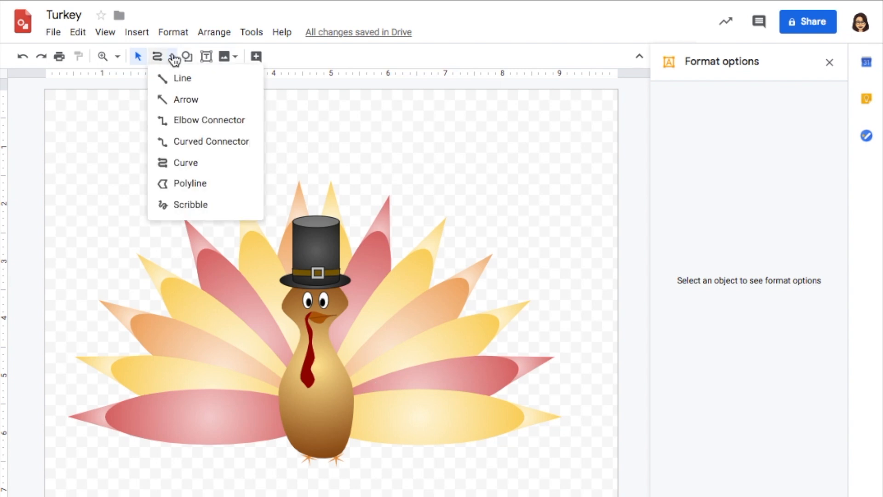
pyautogui.click(205, 185)
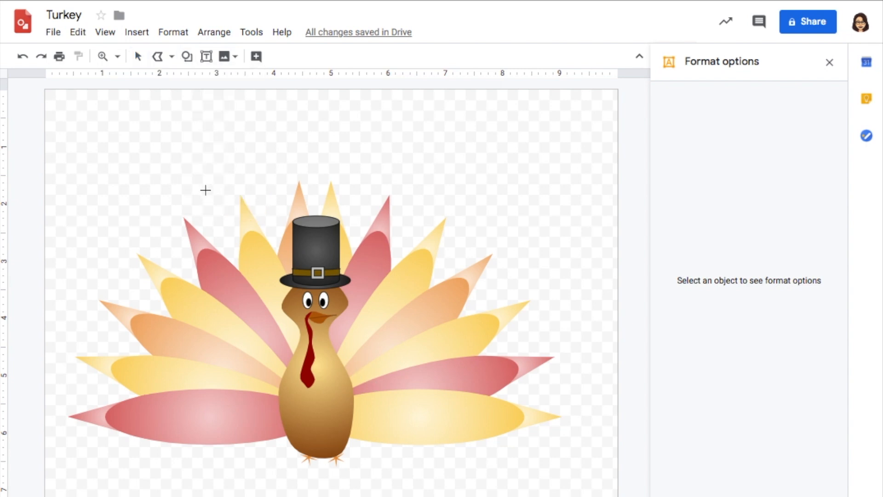
pyautogui.click(291, 359)
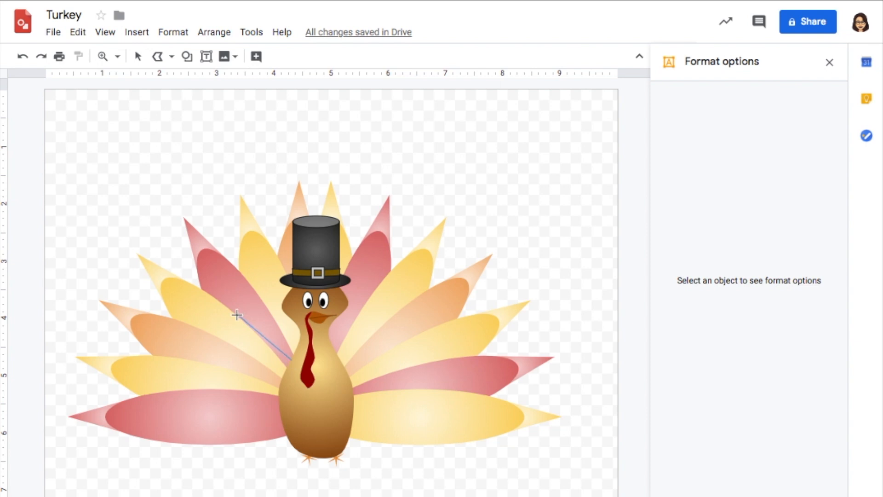
pyautogui.click(261, 358)
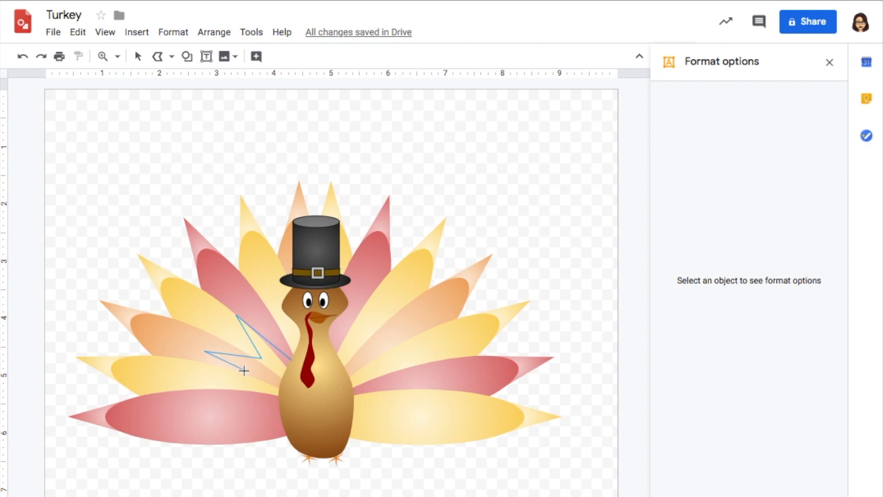
pyautogui.click(238, 389)
pyautogui.click(194, 416)
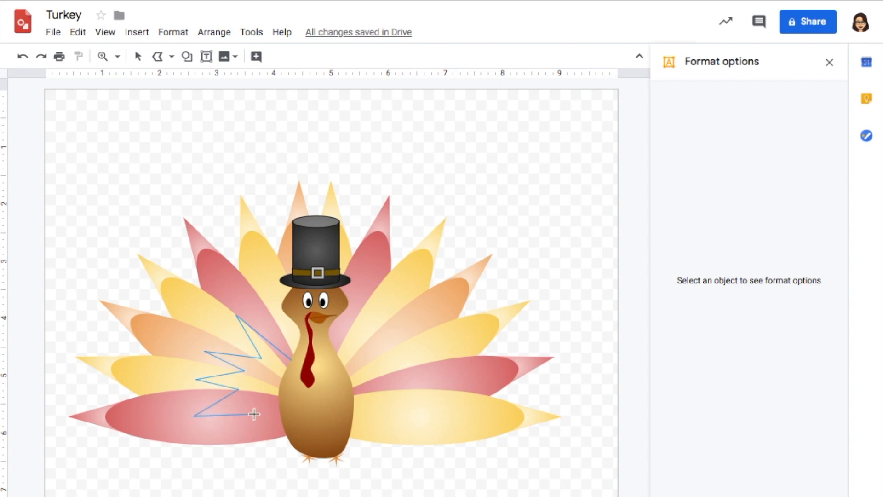
pyautogui.click(279, 409)
pyautogui.click(291, 360)
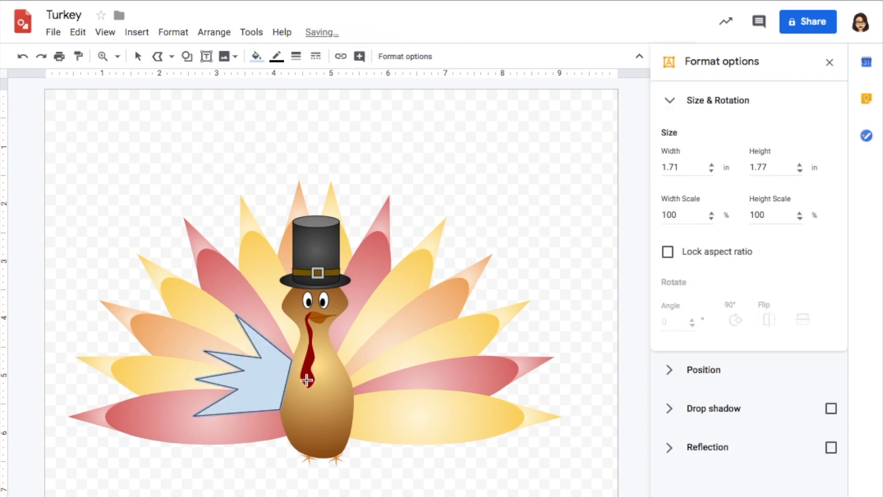
# - Fill the wing light yellow without an outline and add a matching wing about 1.41 by 1.88 in on the body's right side
pyautogui.click(256, 56)
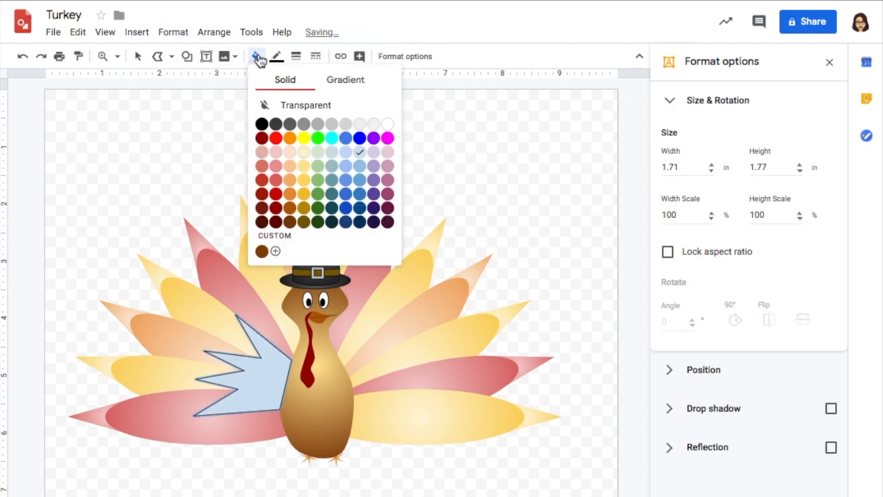
pyautogui.click(305, 195)
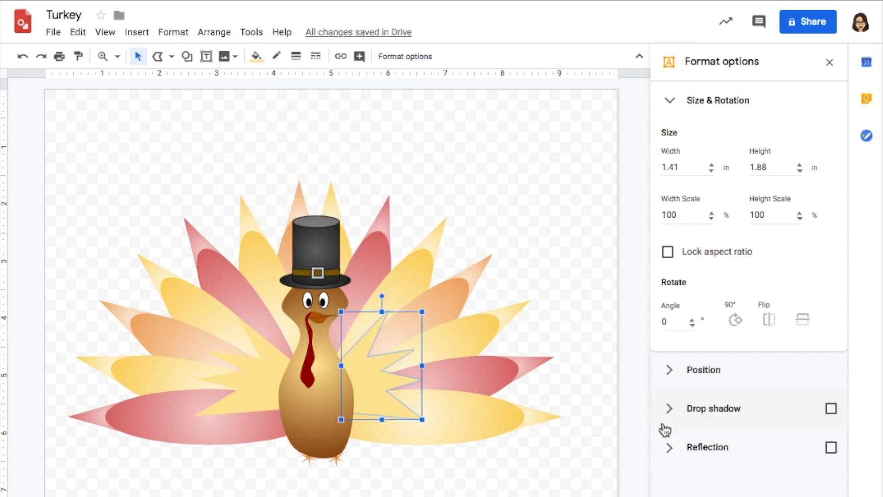
# - Add a drop shadow to both wings
pyautogui.click(831, 409)
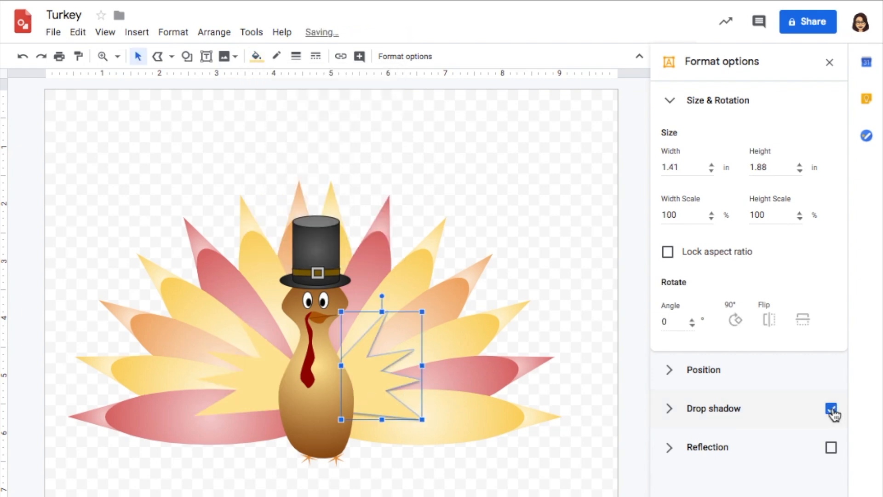
pyautogui.click(262, 373)
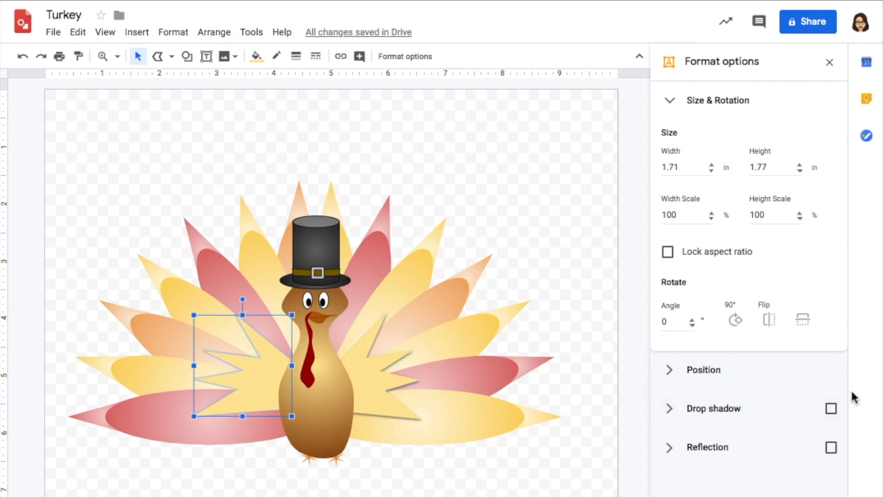
pyautogui.click(831, 409)
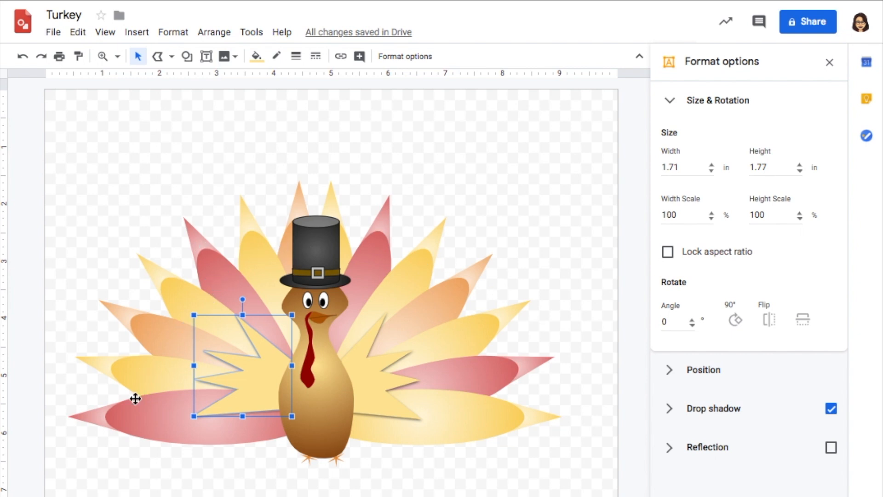
# - Select all the feathers of the fan together and give them a drop shadow with an increased blur radius
pyautogui.click(99, 462)
pyautogui.click(108, 400)
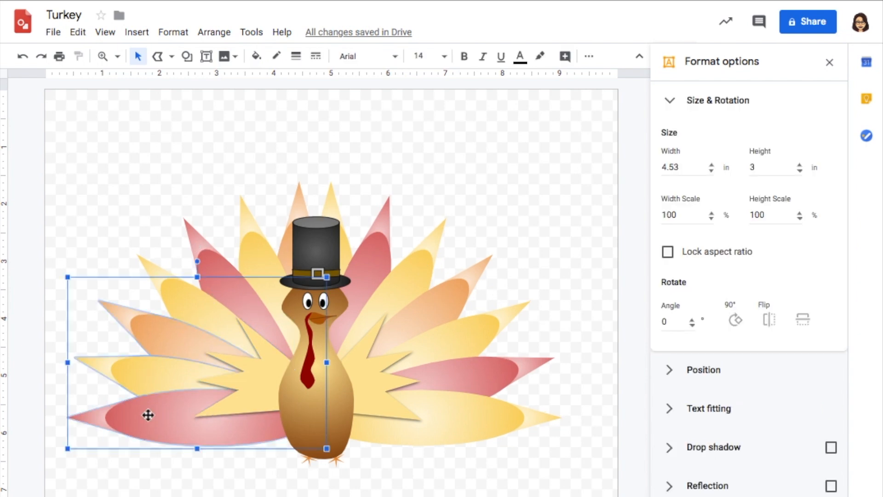
pyautogui.moveTo(131, 202); pyautogui.dragTo(184, 467)
pyautogui.keyDown('shift'); pyautogui.click(518, 433); pyautogui.keyUp('shift')
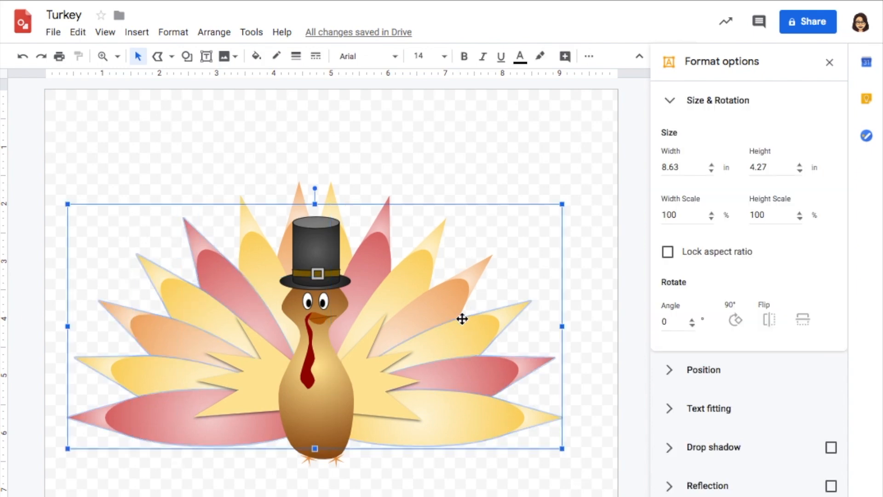
pyautogui.keyDown('shift'); pyautogui.click(335, 202); pyautogui.keyUp('shift')
pyautogui.keyDown('shift'); pyautogui.click(302, 199); pyautogui.keyUp('shift')
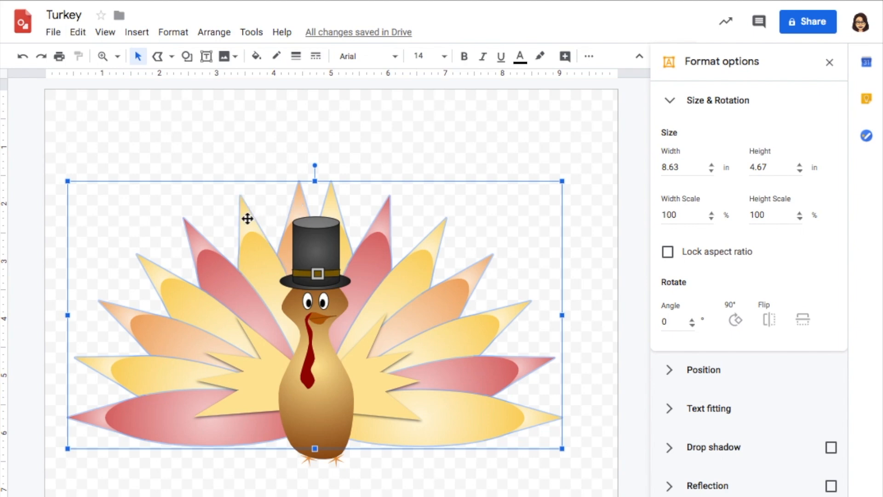
pyautogui.click(831, 448)
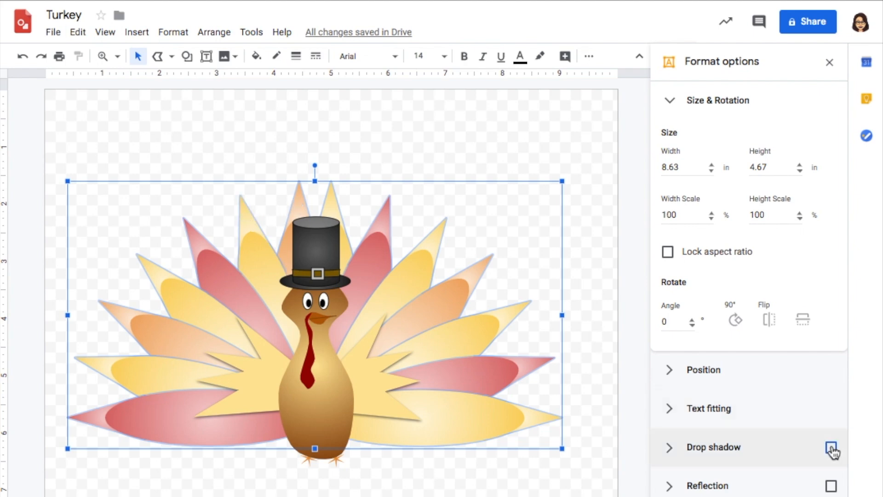
pyautogui.click(677, 448)
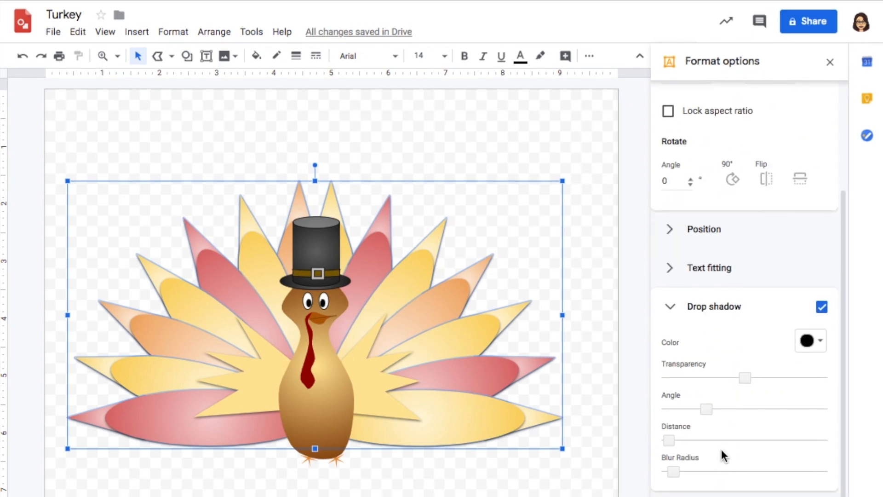
pyautogui.moveTo(676, 471); pyautogui.dragTo(708, 474)
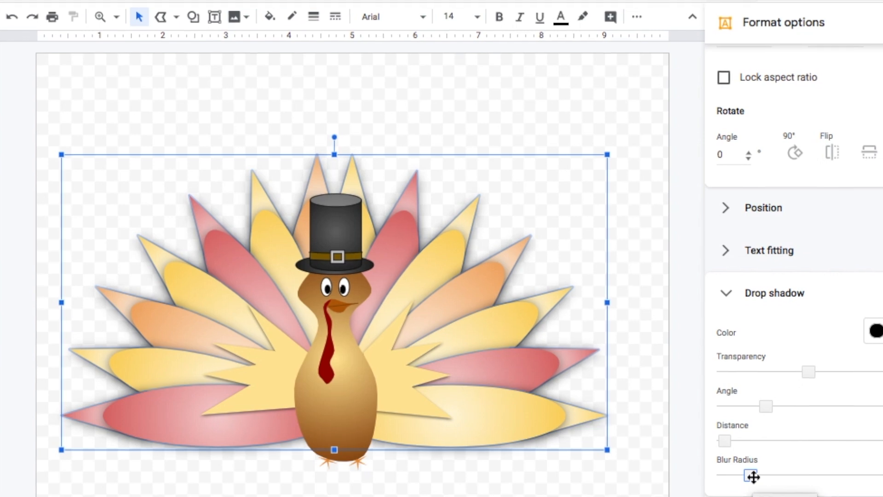
pyautogui.click(506, 478)
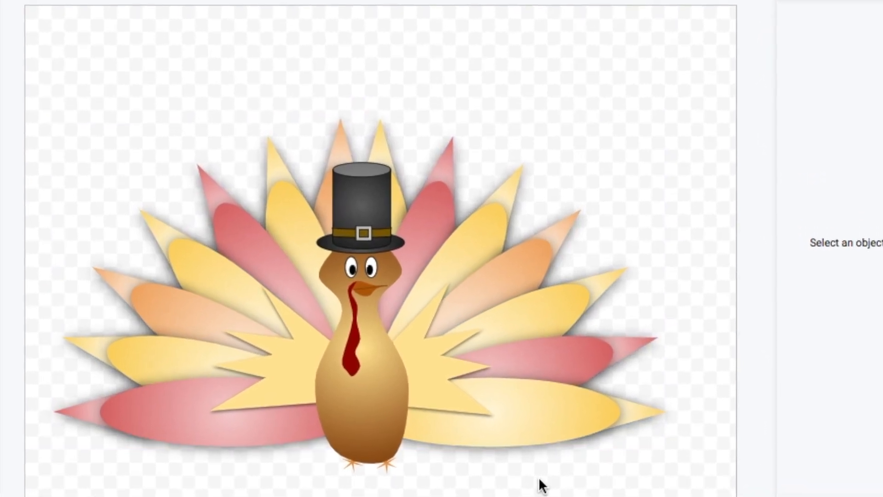